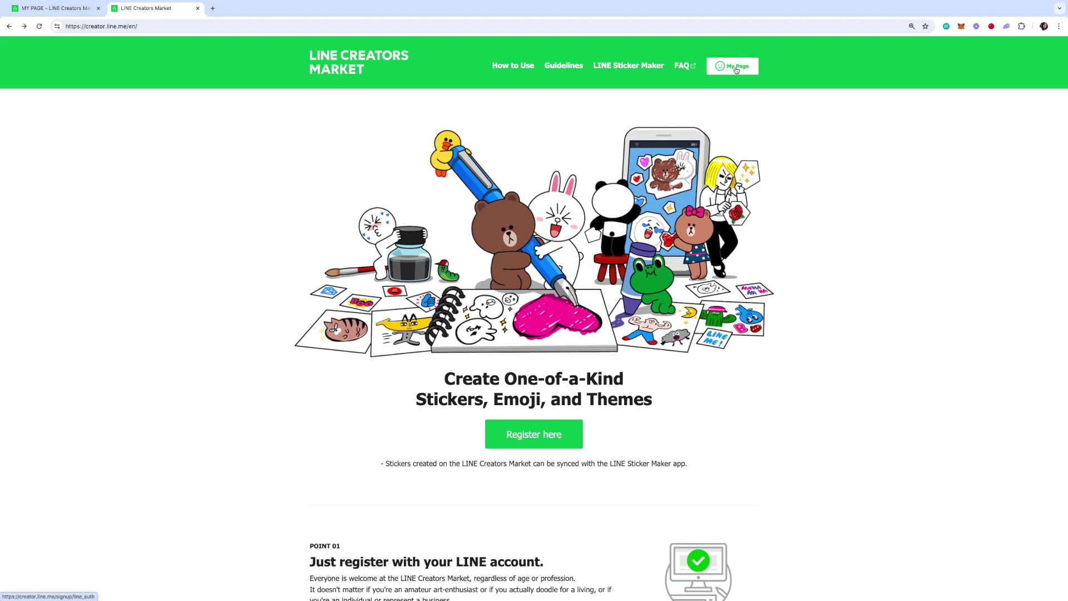
Step: Go to the creator's My Page and start a new sticker submission
left_click(736, 69)
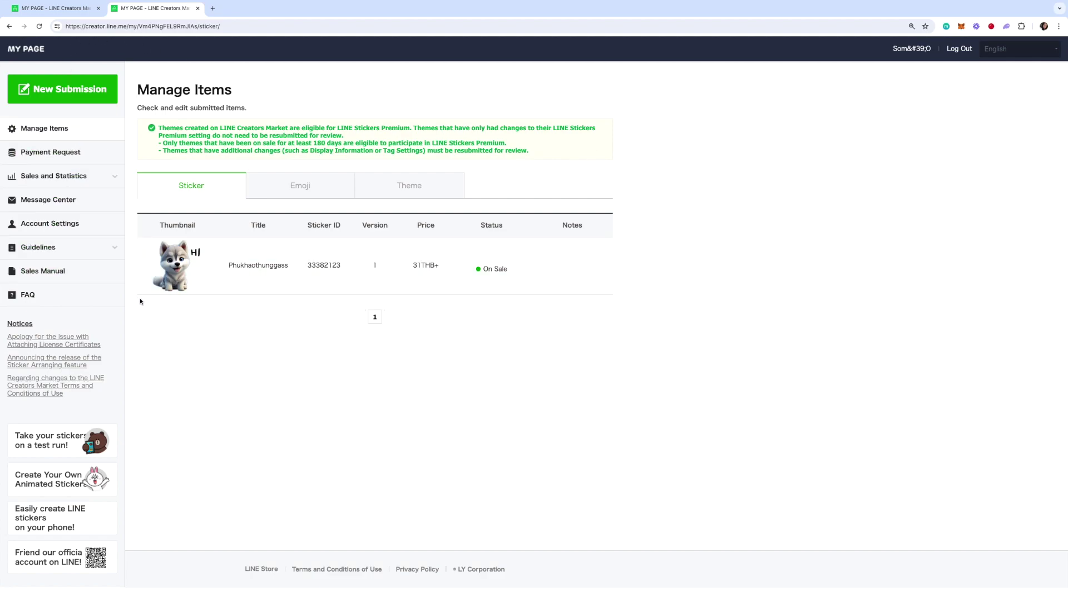
left_click(85, 95)
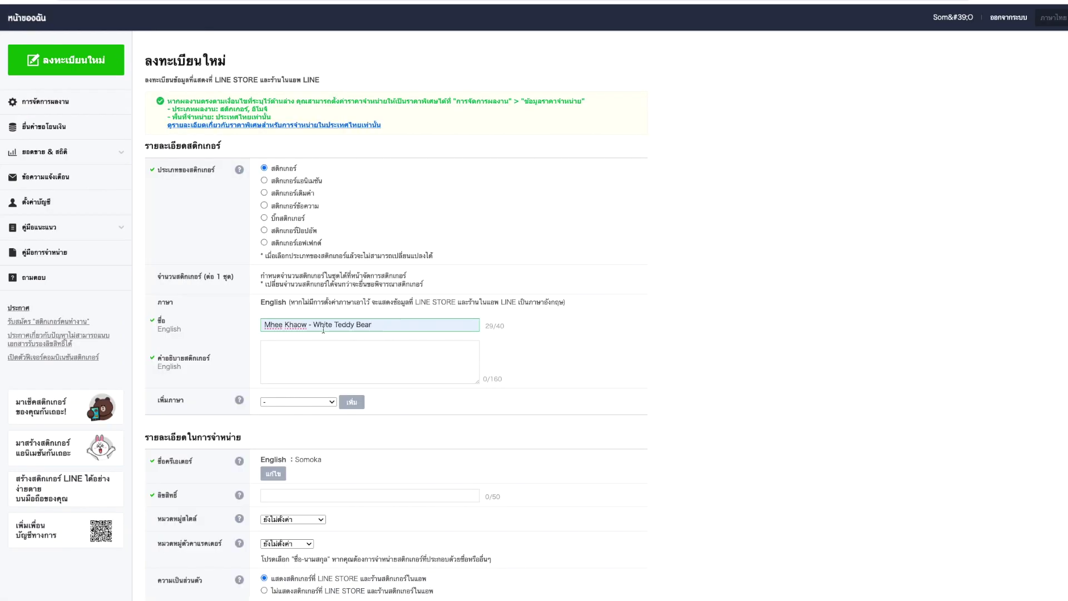
Step: Enter the English description "White Teddy Bear want to travel the world.", reusing "White Teddy Bear" from the title
left_click_drag(314, 325, 372, 328)
key("ctrl+c")
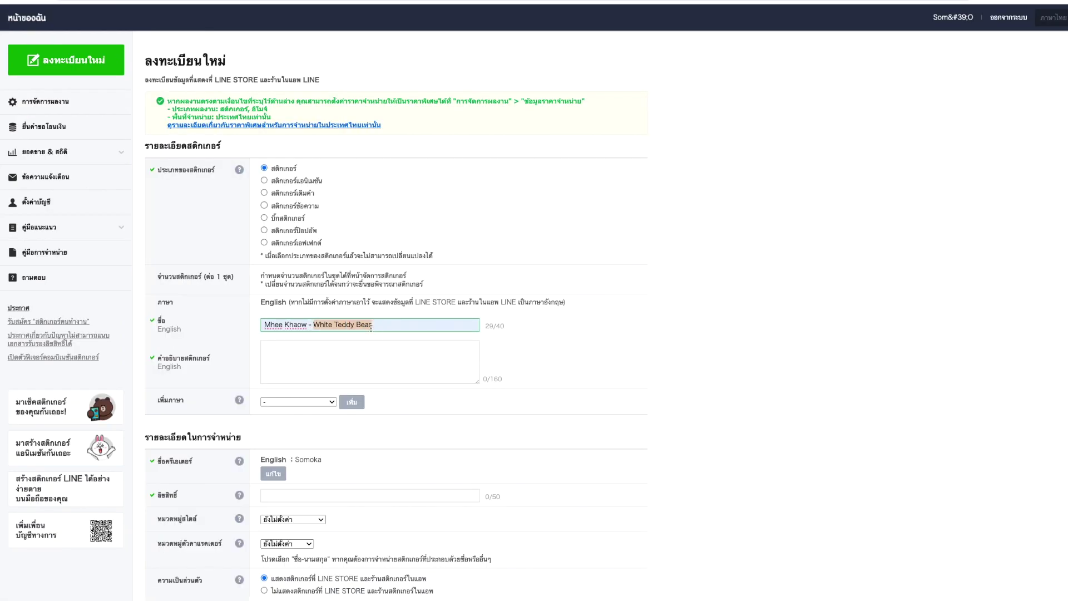
left_click(348, 352)
key("ctrl+v")
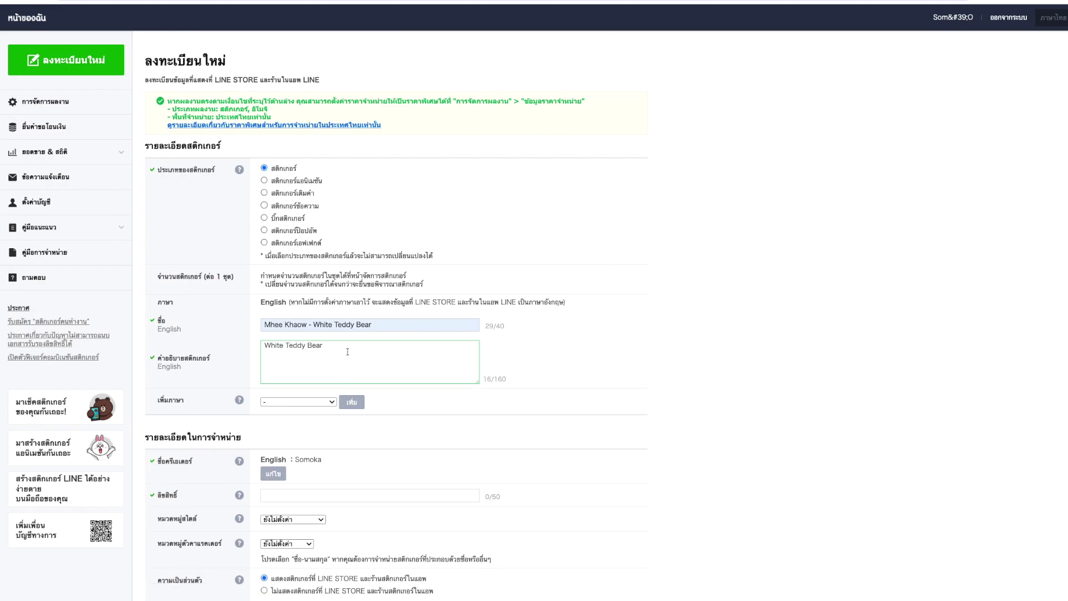
type("w want  to travel")
key("BackSpace")
key("BackSpace")
type("the world")
Step: Fill in the copyright field of the sales details with the creator's name
scroll(440, 445, "down", 1)
scroll(439, 445, "down", 3)
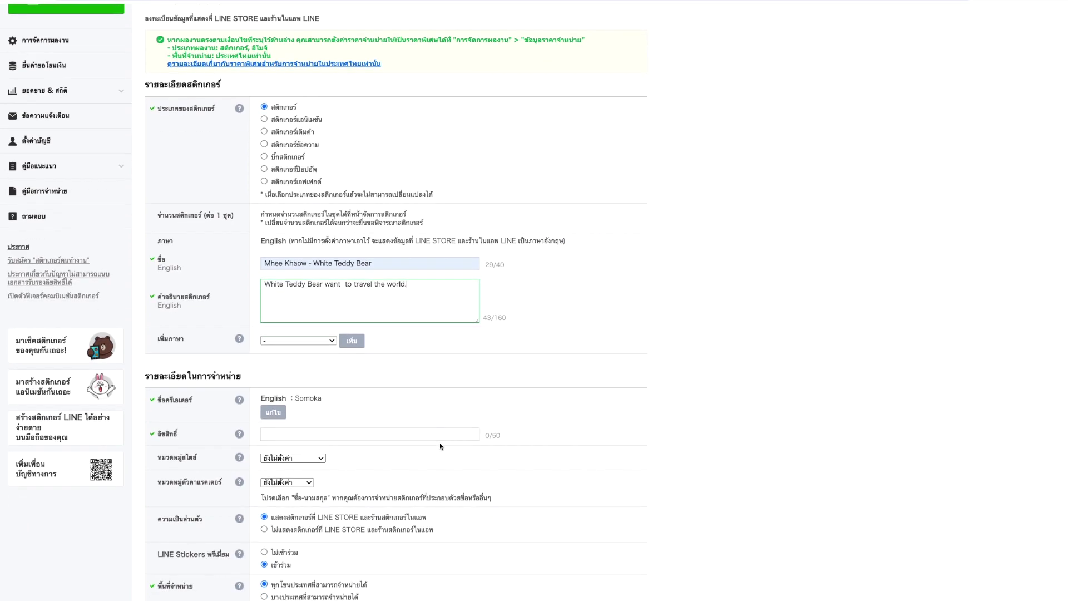
left_click(342, 437)
left_click(334, 455)
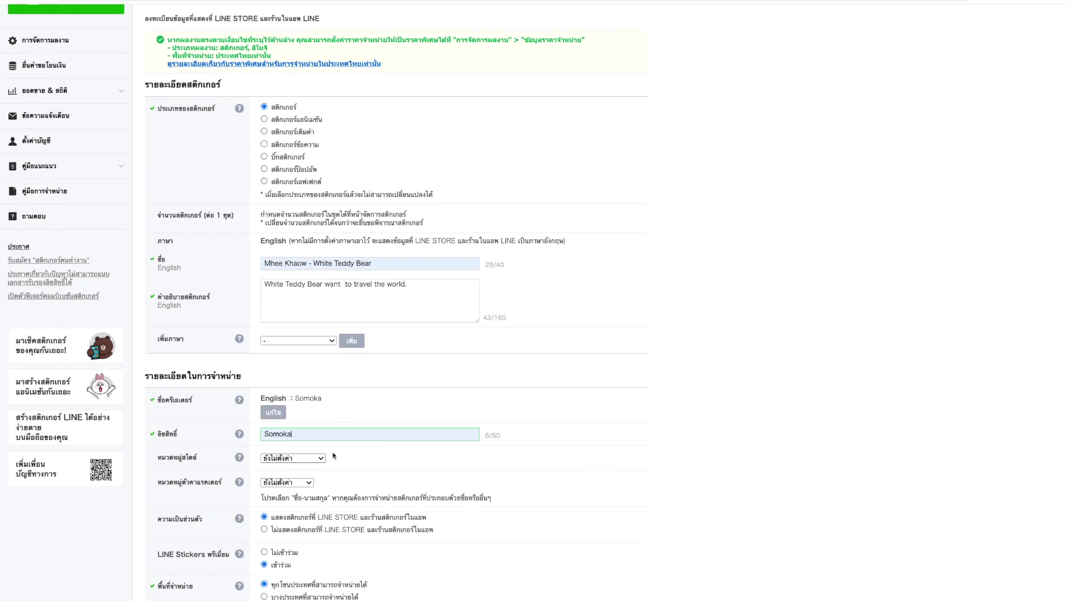
Step: Set the style category to น่ารัก and the character category to หมี
scroll(334, 456, "down", 4)
left_click(320, 400)
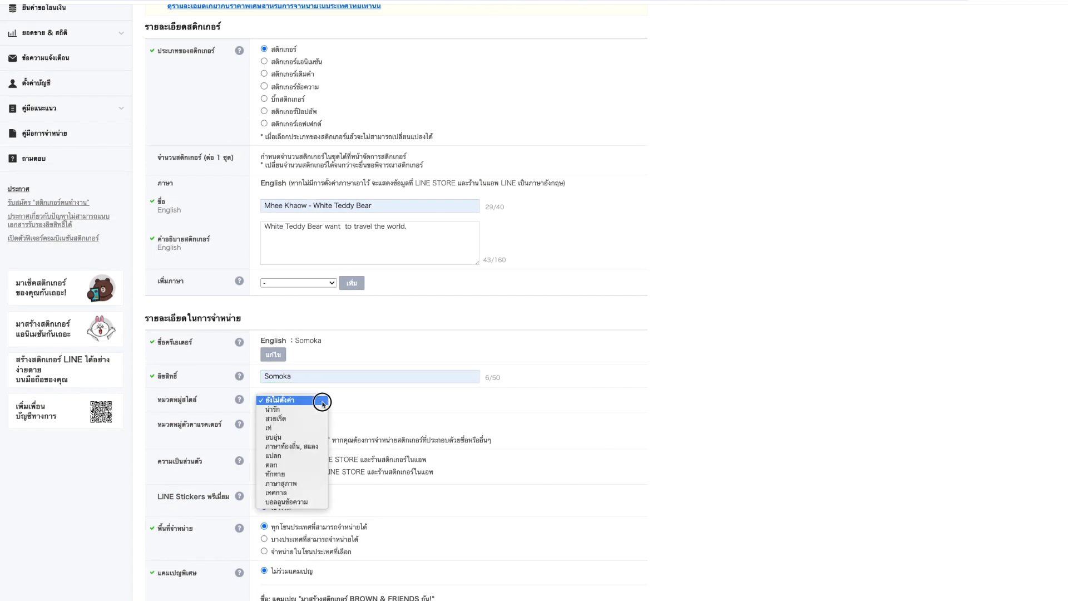
left_click(294, 409)
left_click(293, 424)
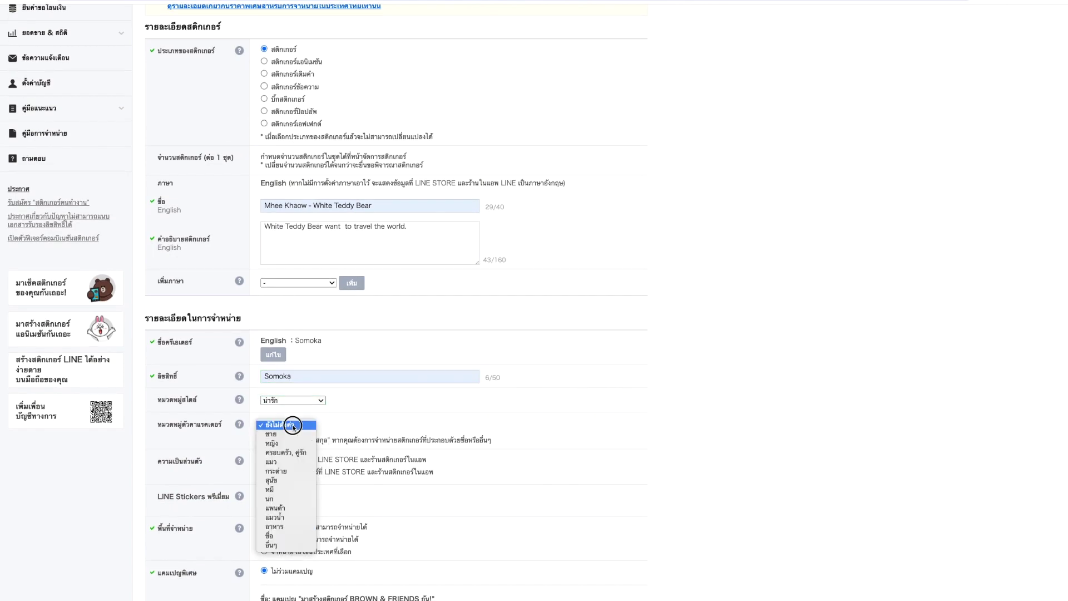
left_click(278, 489)
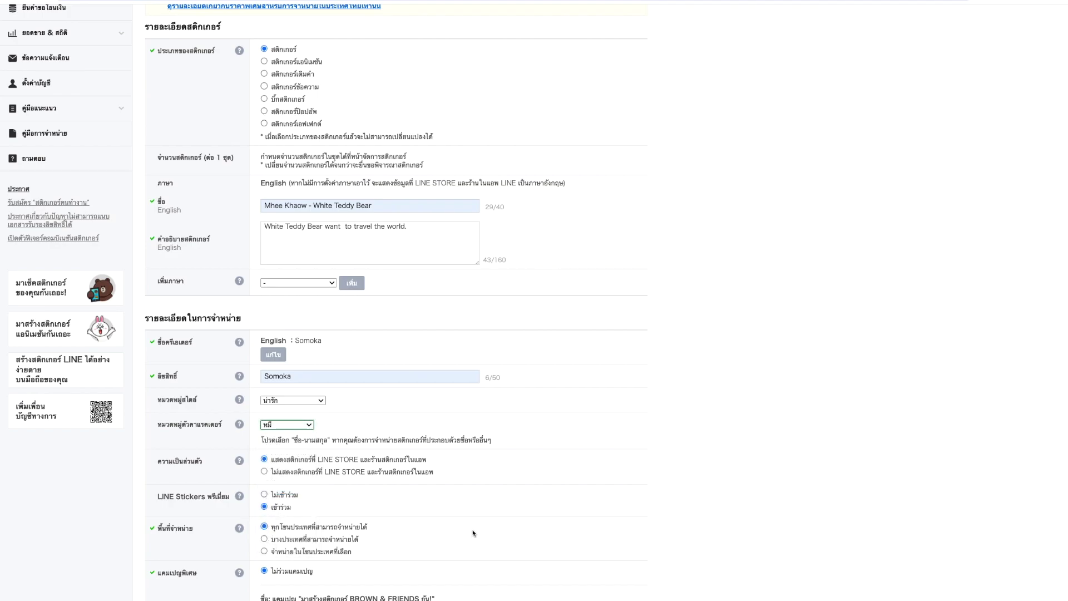
Step: Opt out of LINE Stickers Premium and restrict the sales area to selected regions with Thailand only
scroll(474, 533, "down", 1)
scroll(473, 534, "down", 1)
scroll(473, 533, "down", 5)
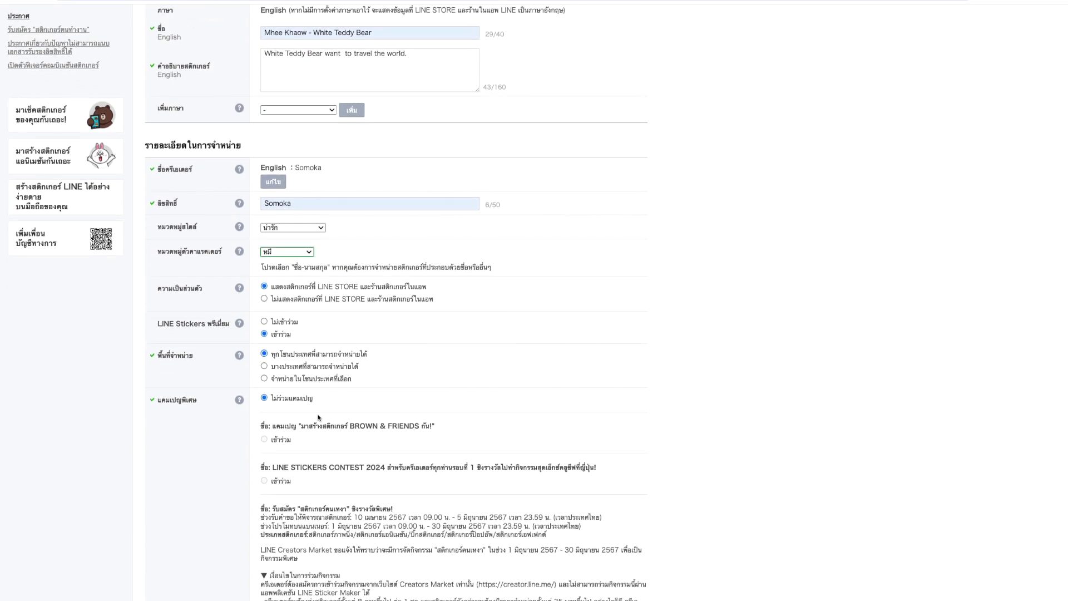
left_click(264, 322)
left_click(303, 378)
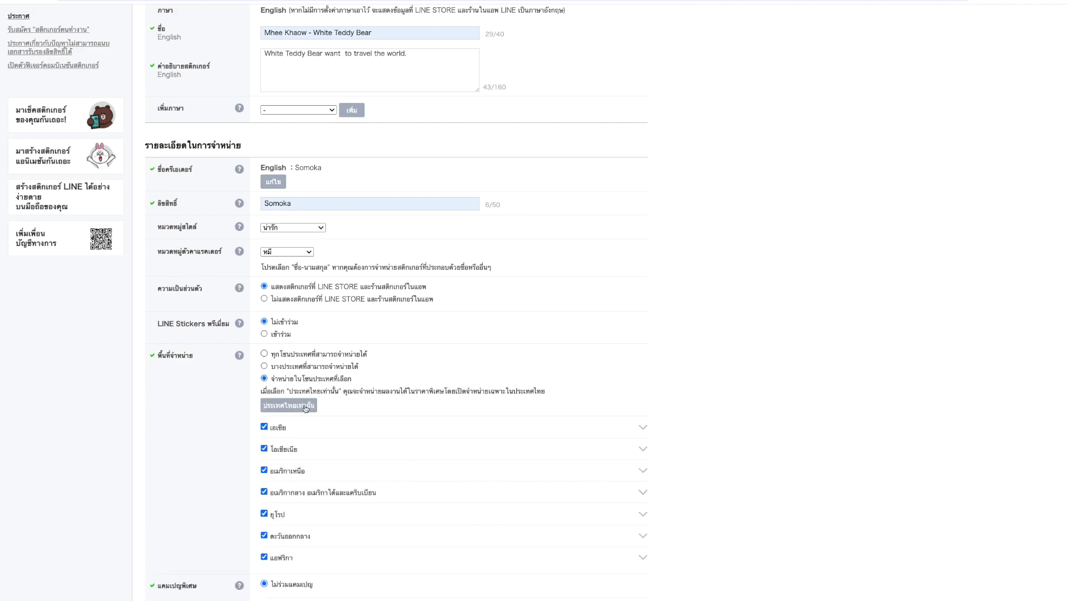
left_click(305, 405)
left_click(587, 372)
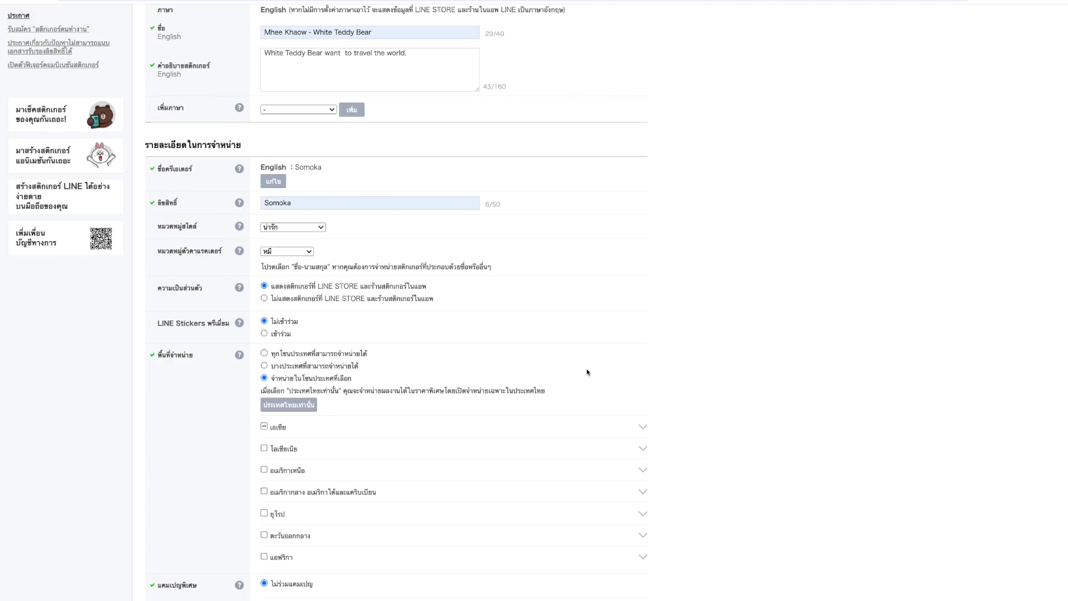
Step: Opt out of the sticker combination feature below the special campaigns
scroll(587, 372, "down", 1)
scroll(587, 373, "down", 2)
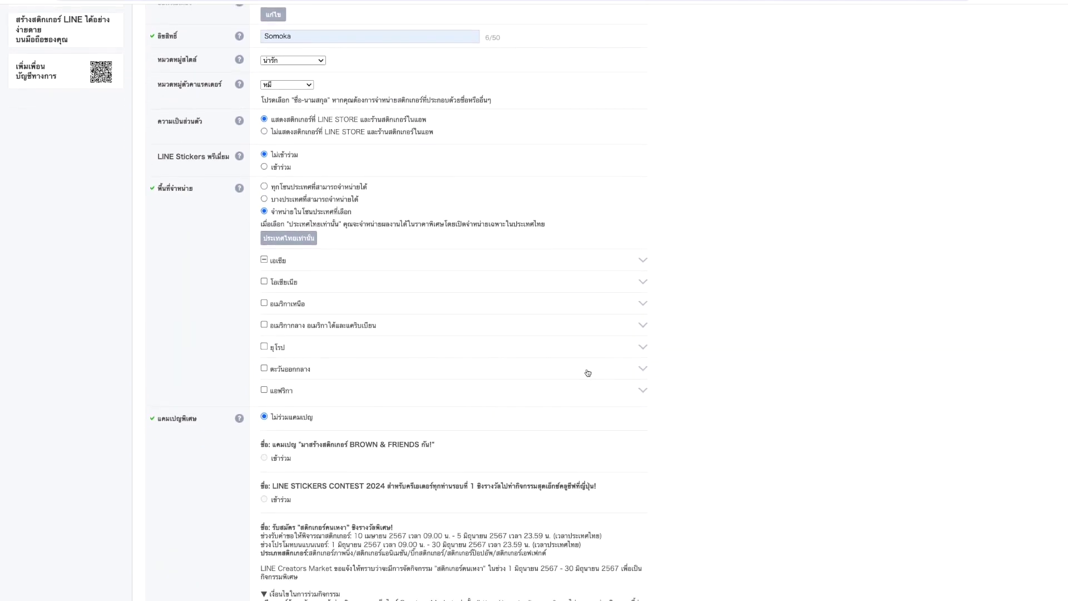
scroll(588, 373, "down", 1)
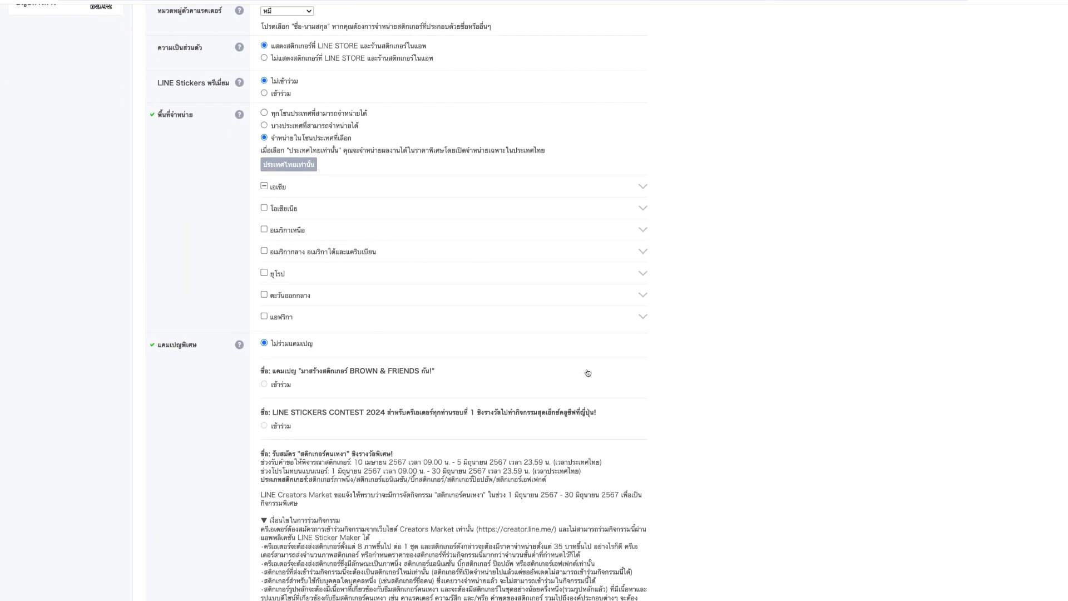
scroll(587, 371, "down", 2)
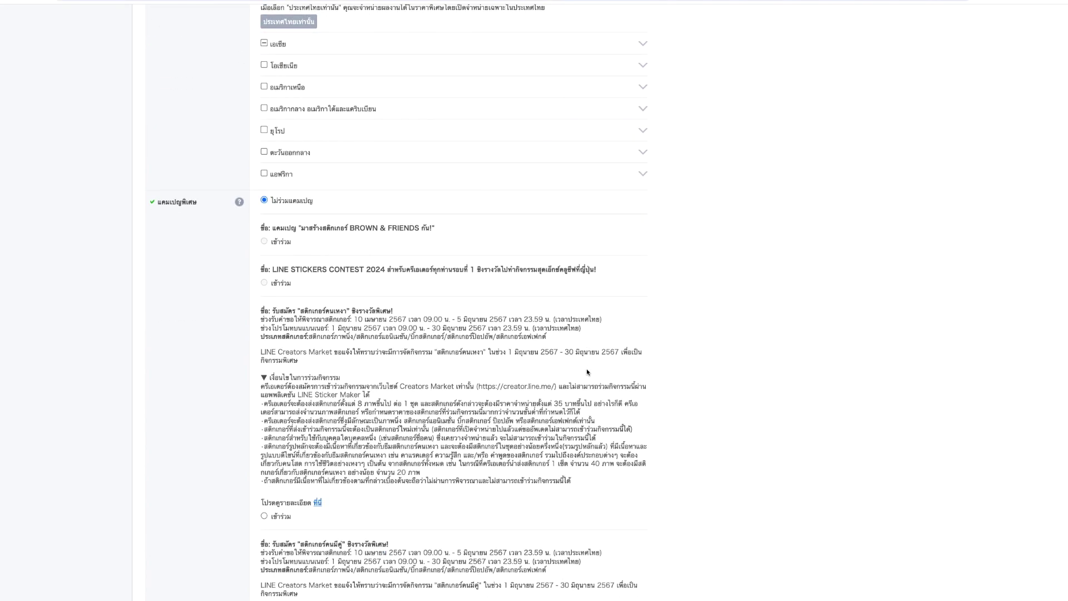
scroll(586, 371, "down", 10)
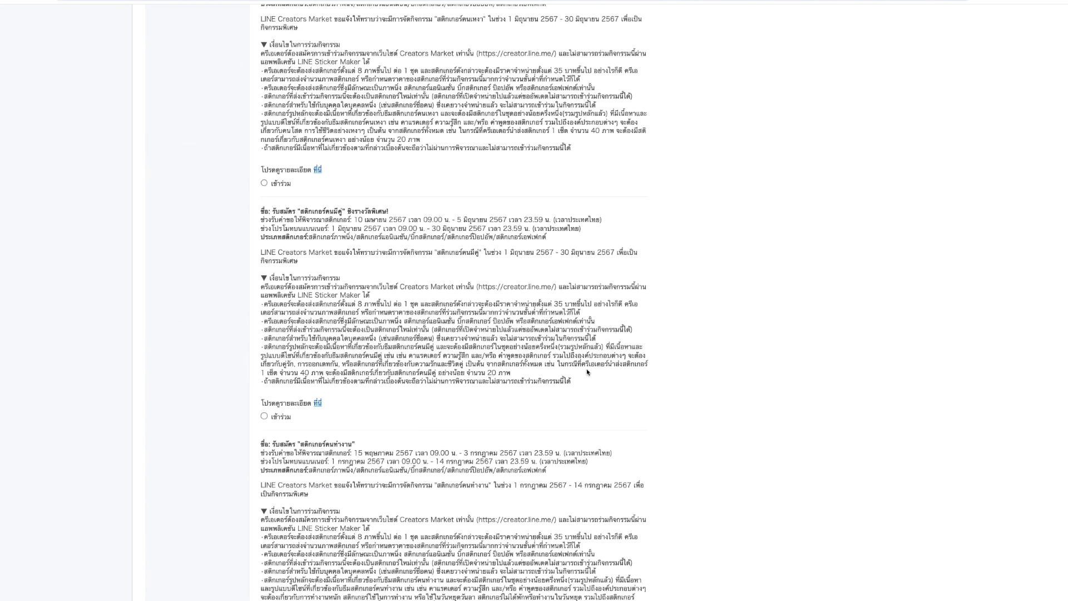
scroll(587, 373, "down", 1)
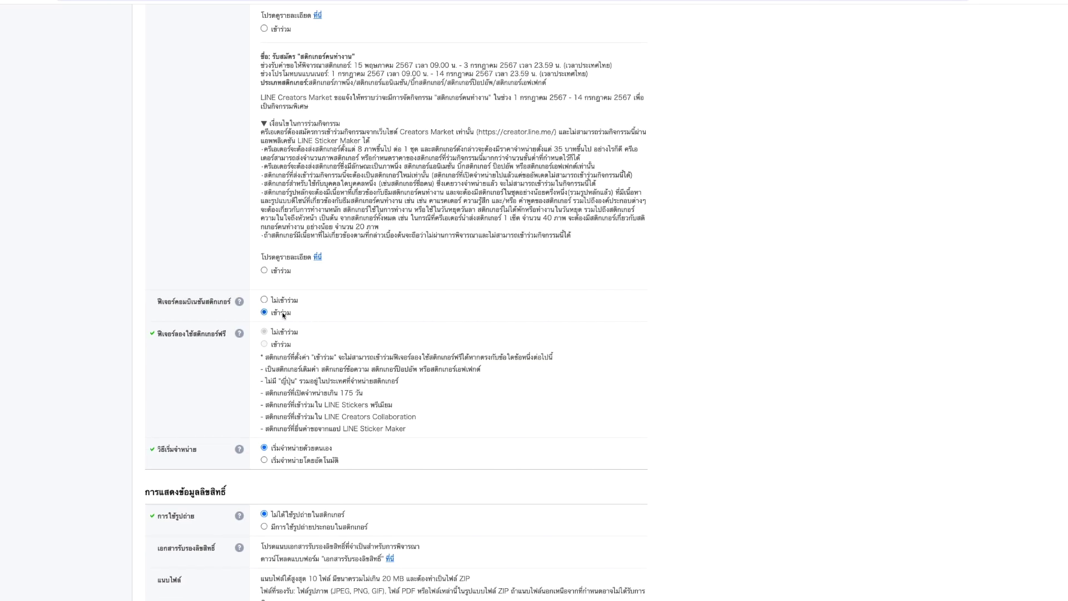
left_click(264, 300)
Step: Save the new sticker submission and confirm the save
scroll(263, 338, "down", 2)
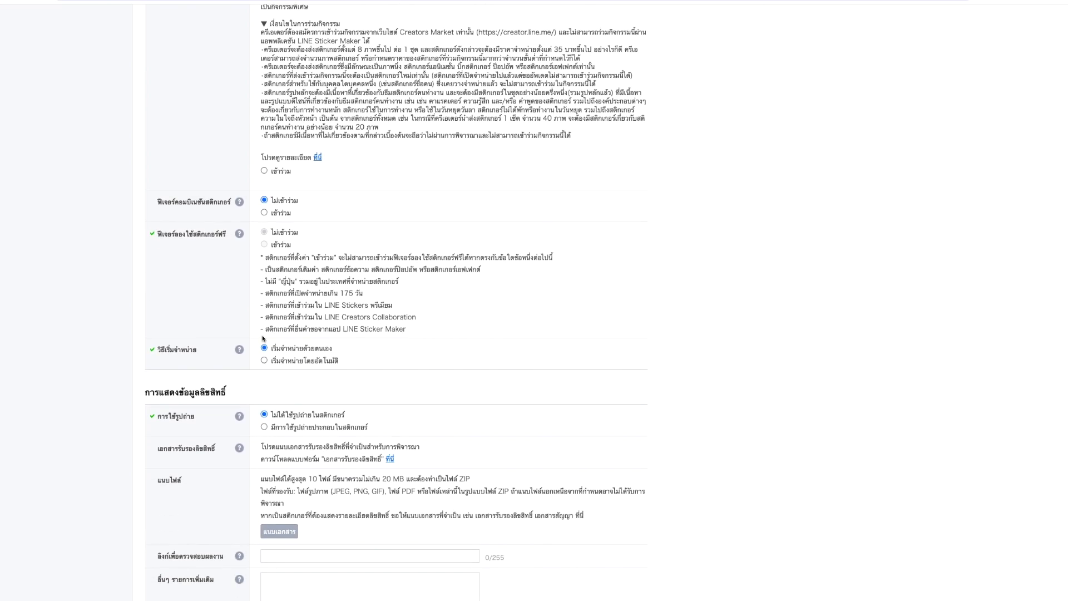
scroll(263, 338, "down", 1)
scroll(264, 340, "down", 2)
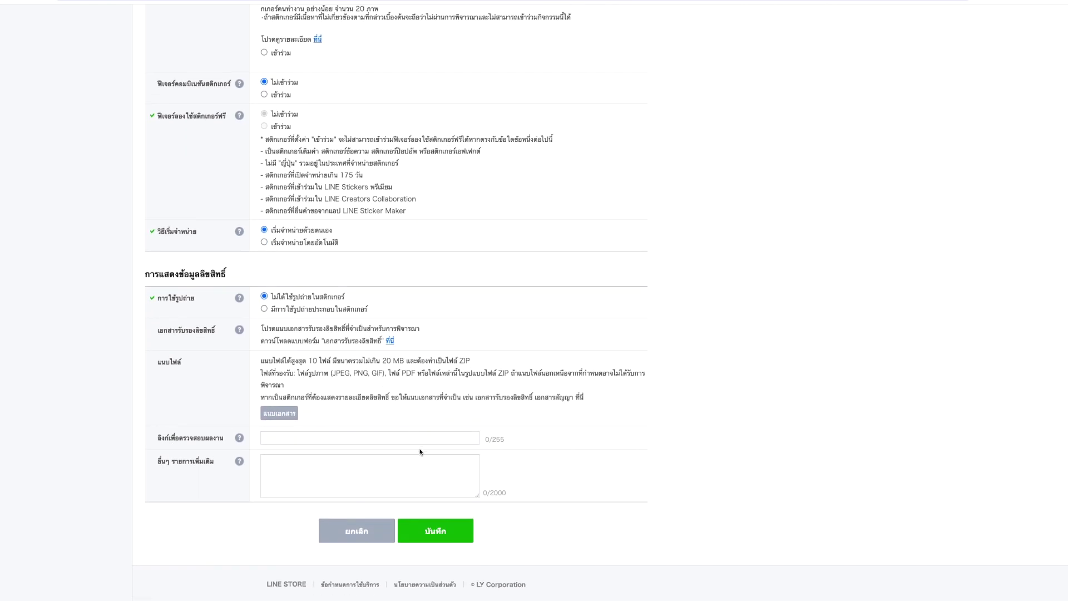
left_click(439, 532)
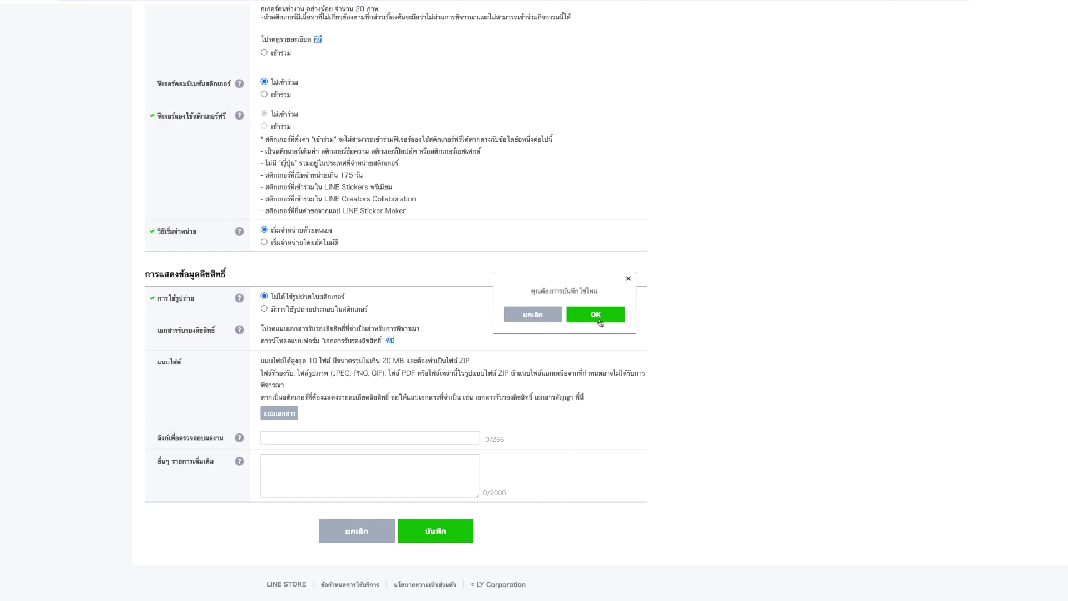
left_click(601, 318)
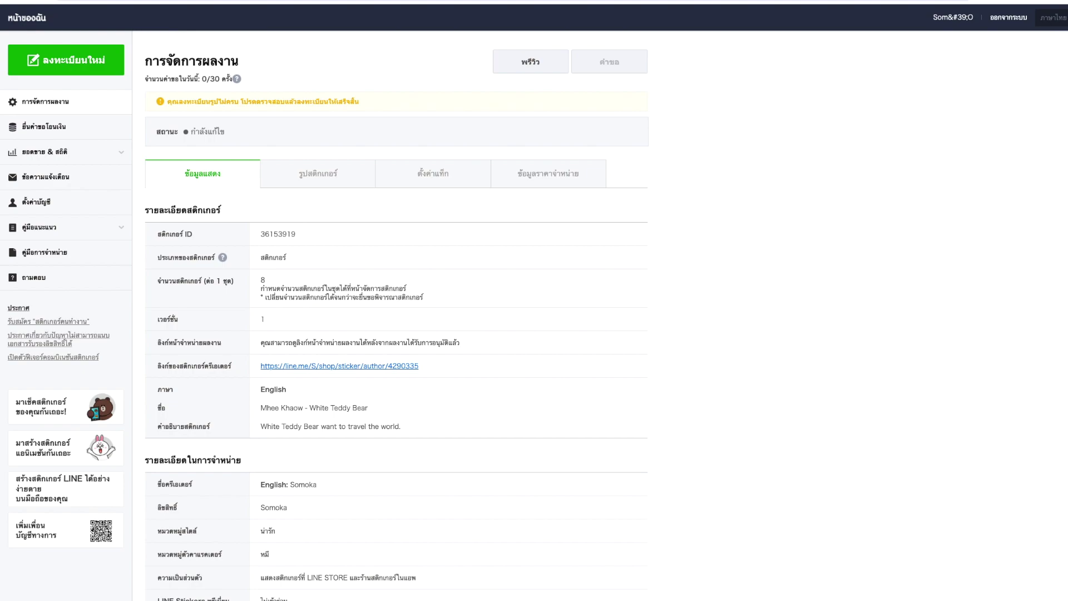
Step: Open the submission's sticker images for editing and change the number of stickers per set to 16
left_click(310, 176)
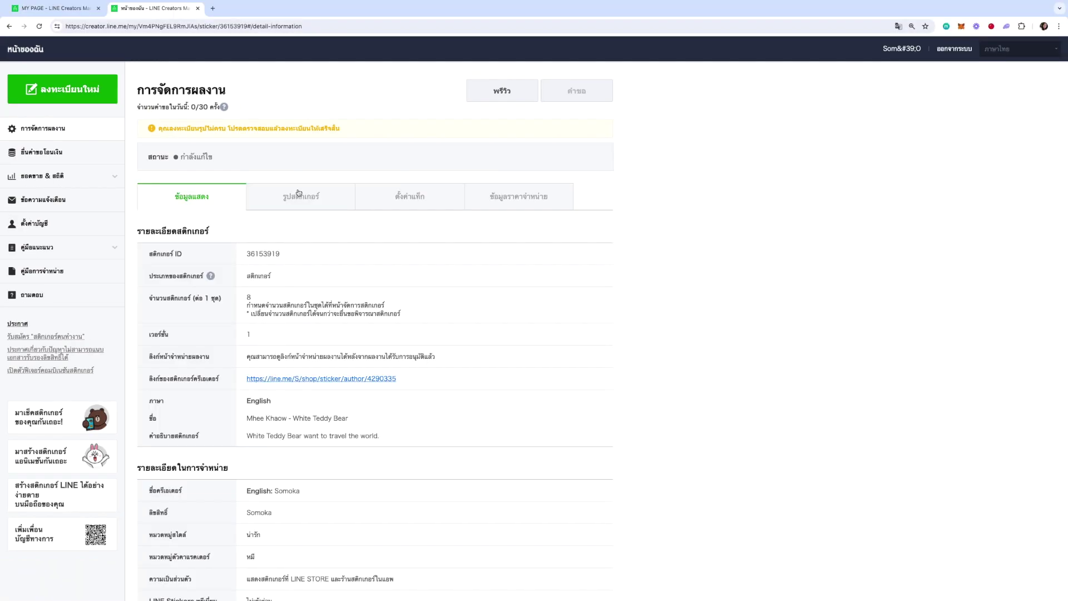
left_click(299, 194)
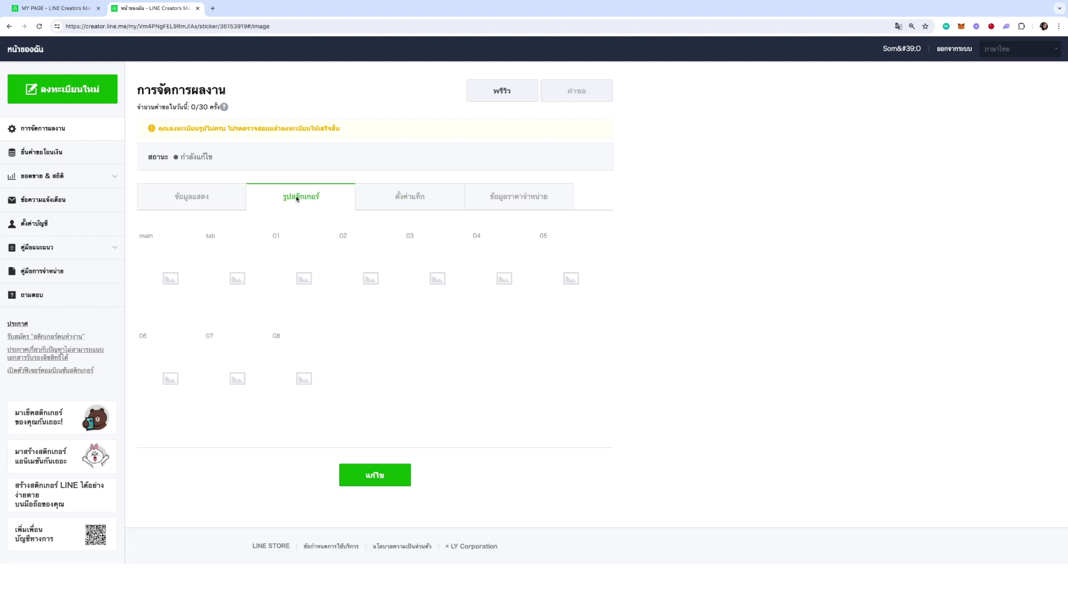
left_click(369, 472)
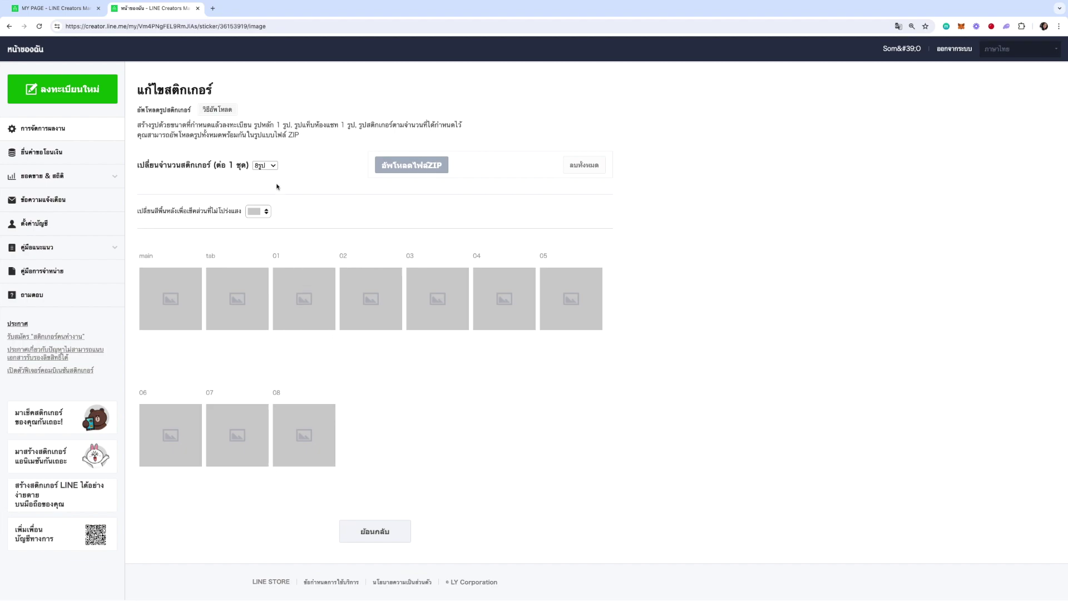
left_click(274, 165)
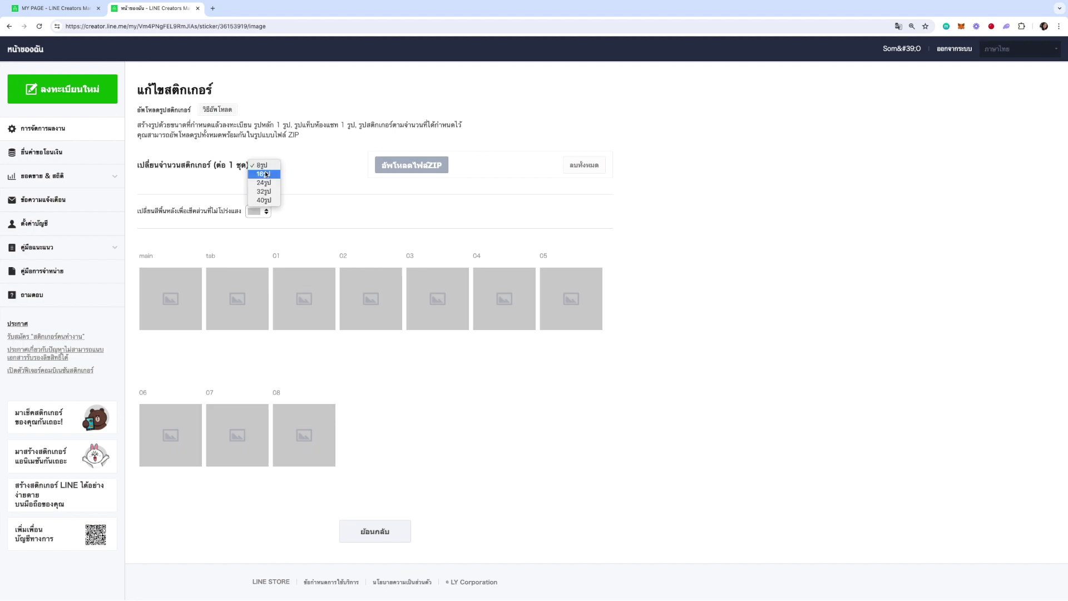
left_click(264, 174)
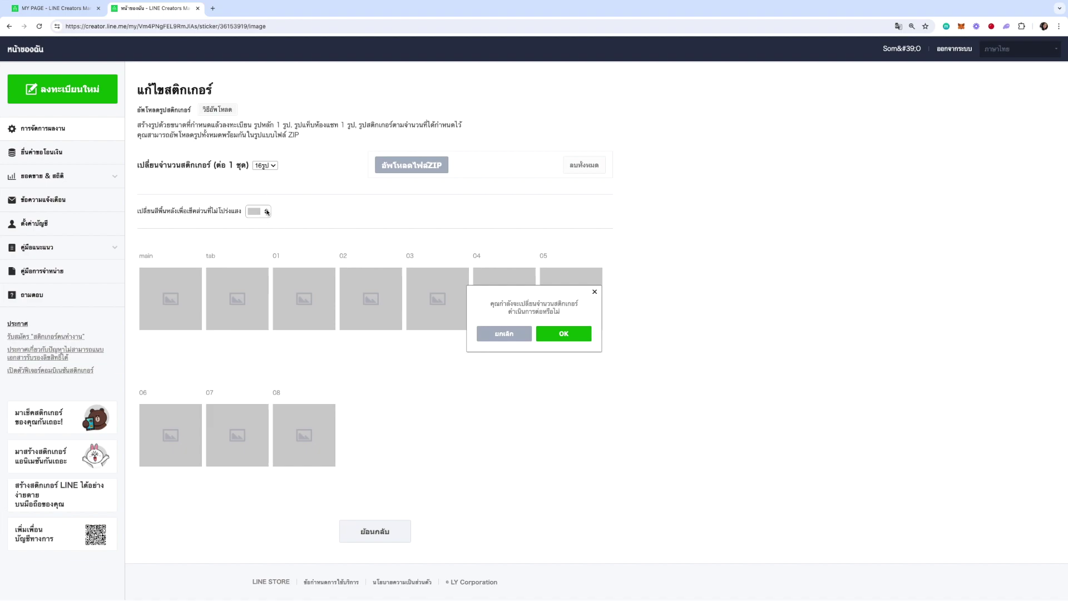
left_click(554, 333)
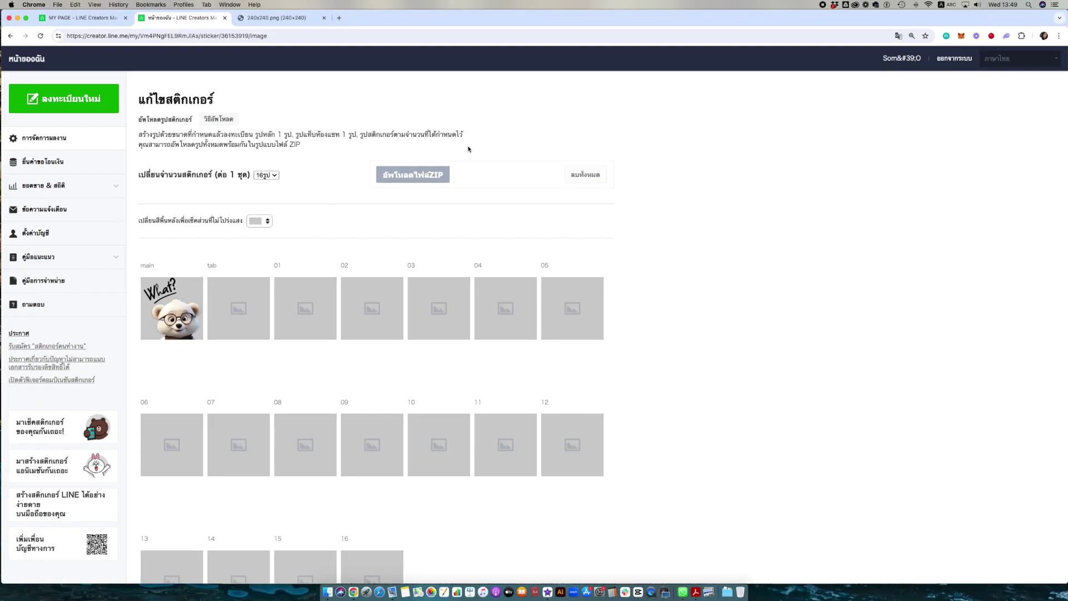
Step: Upload "Untitled design (19).png" from the Hello! folder as the tab image
mouse_move(246, 304)
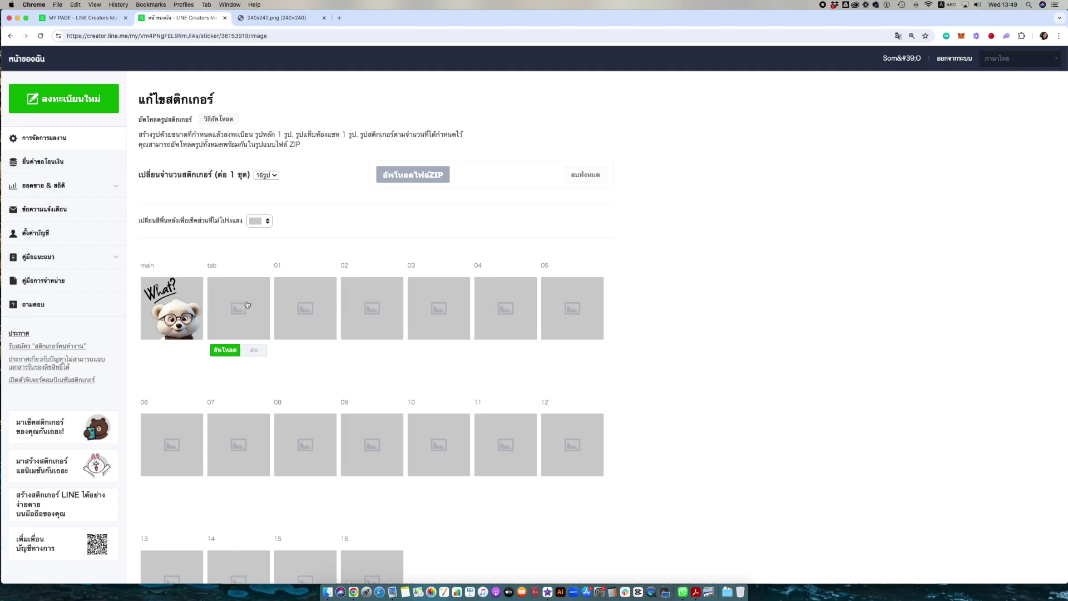
left_click(226, 350)
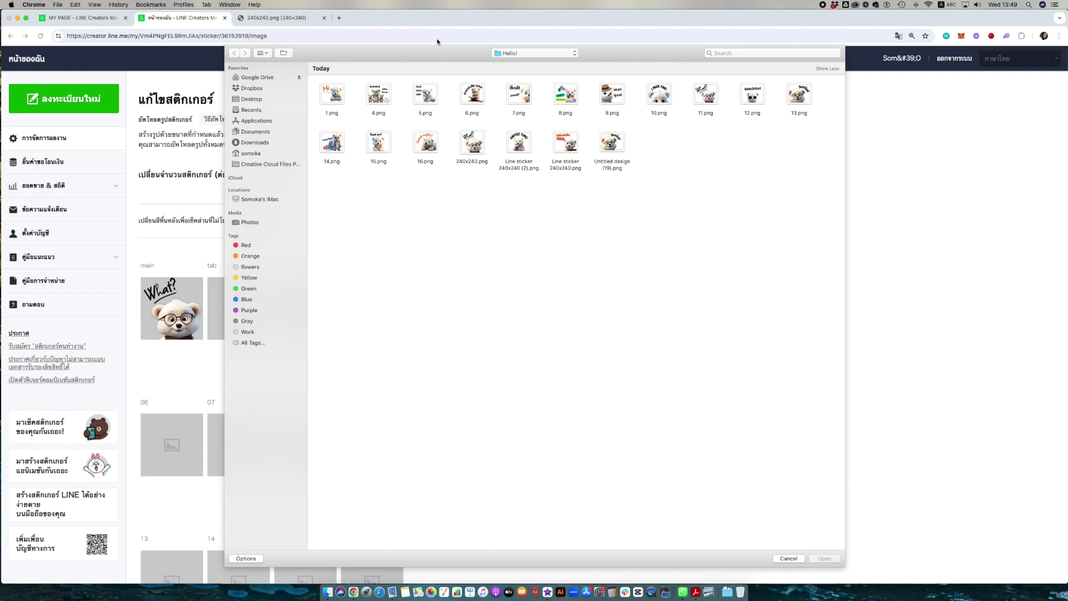
double_click(611, 143)
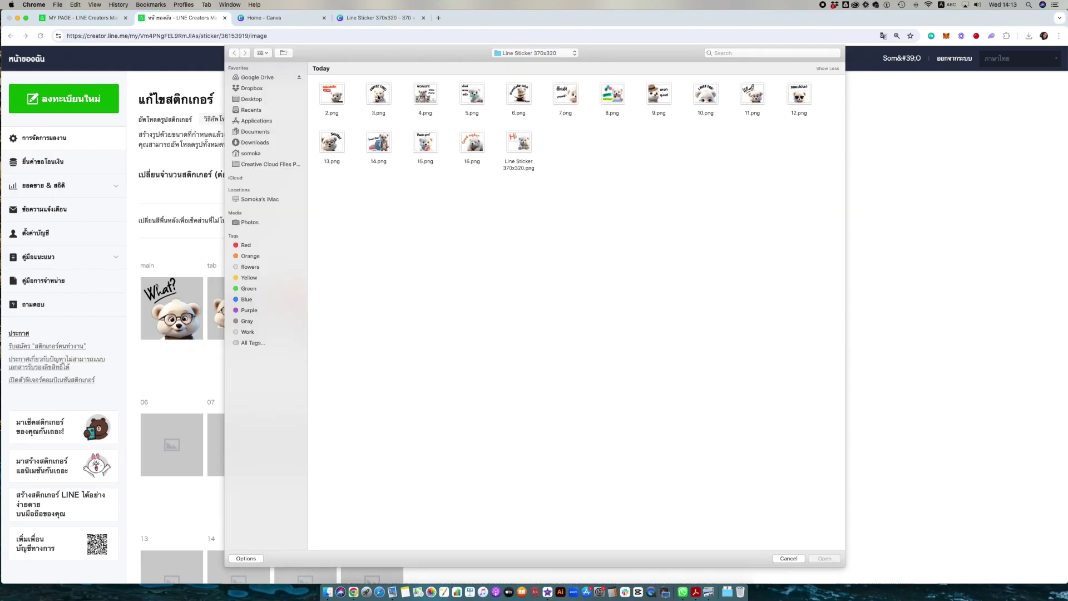
Step: Upload 3.png, 4.png and 5.png from the Line Sticker 370x320 folder into sticker slots 02, 03 and 04
double_click(384, 98)
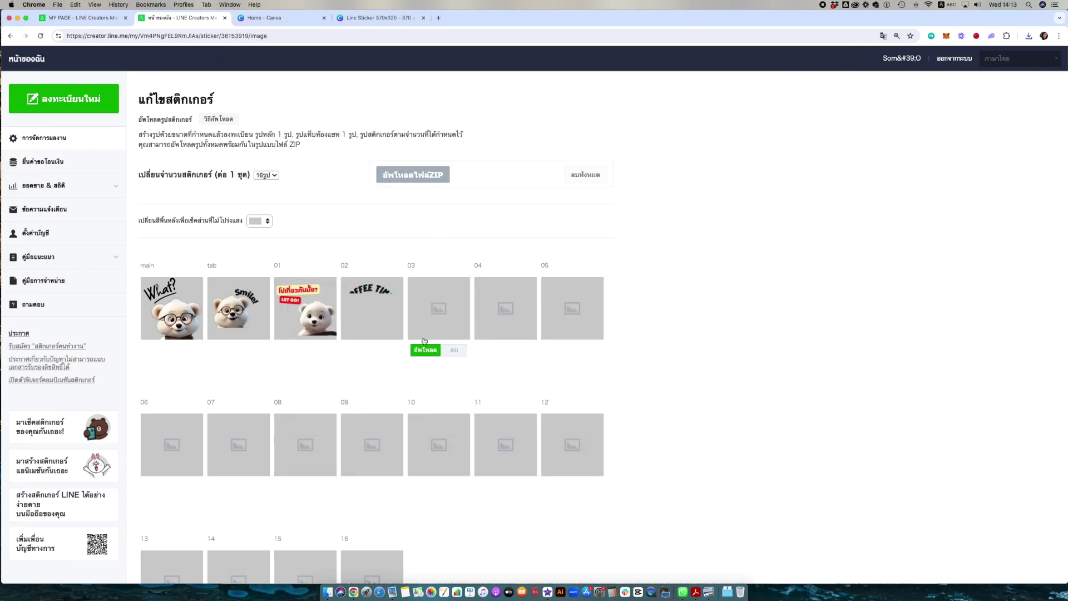
left_click(430, 350)
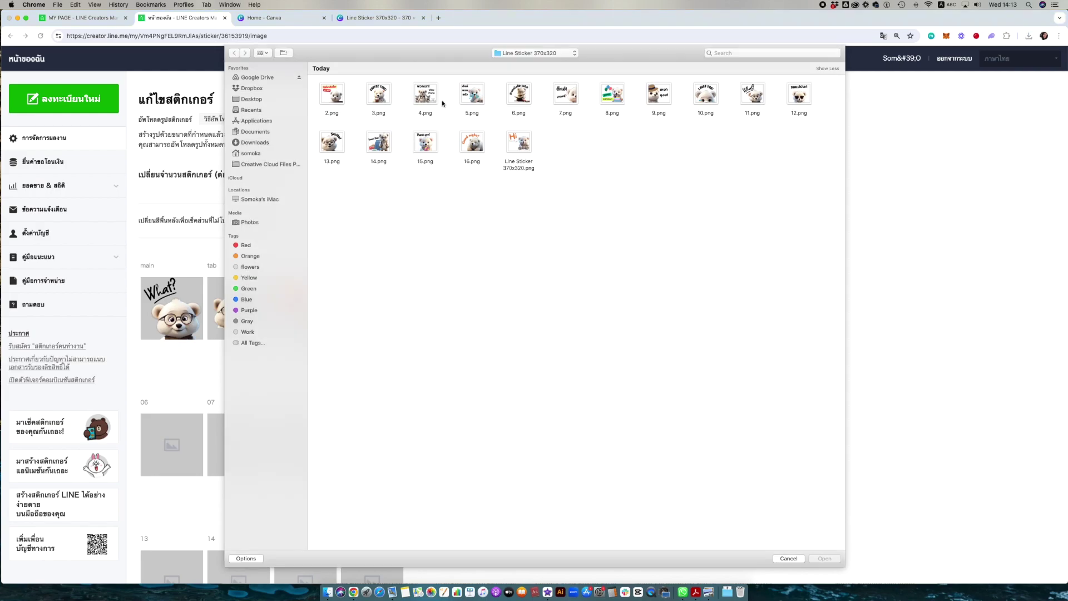
left_click_drag(408, 90, 803, 174)
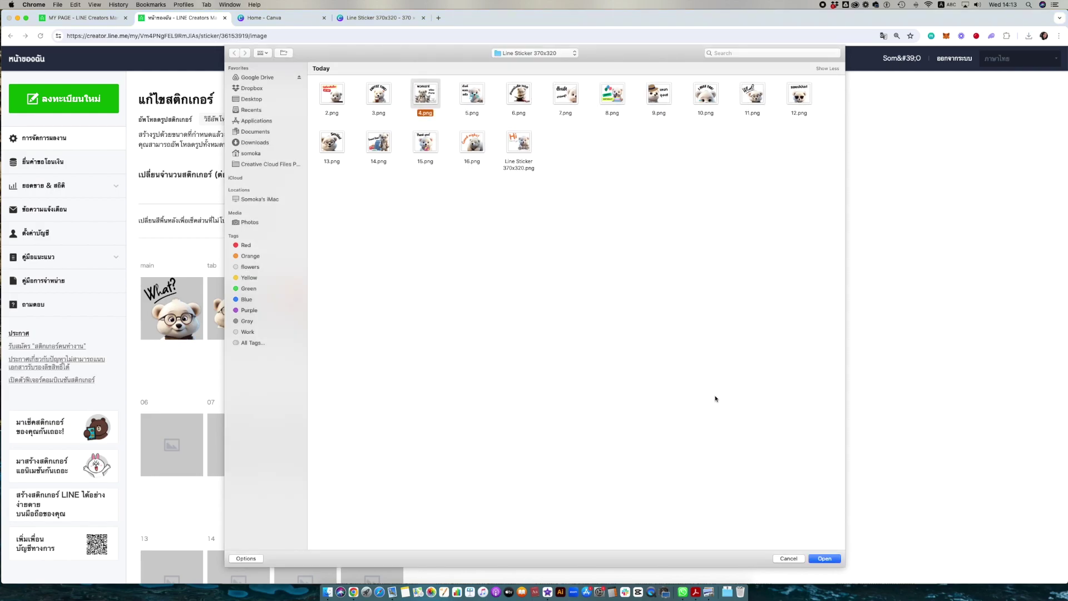
left_click(833, 564)
mouse_move(494, 352)
left_click(494, 351)
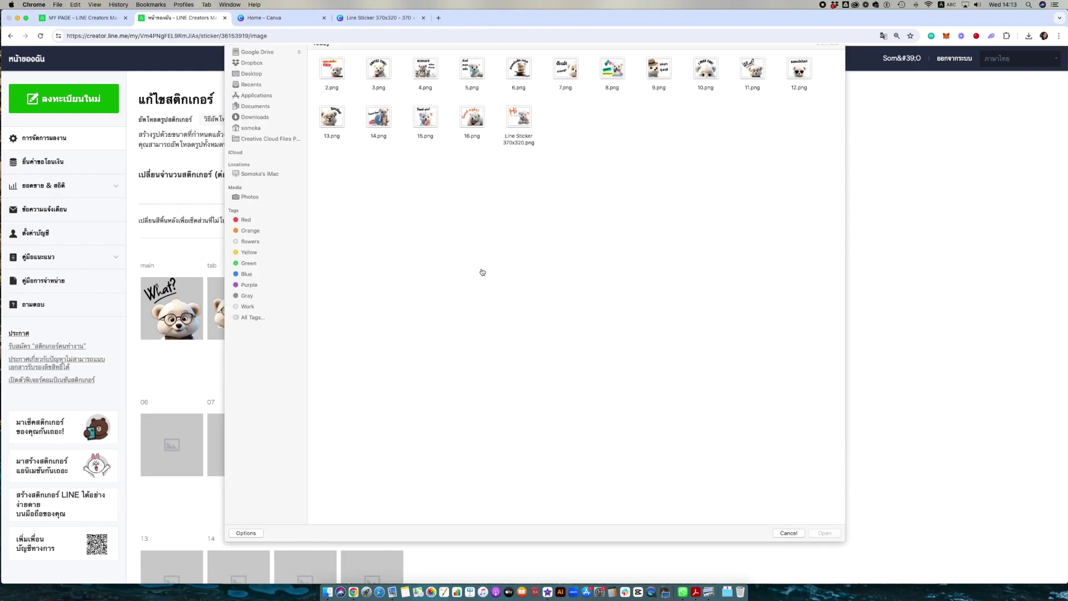
double_click(472, 100)
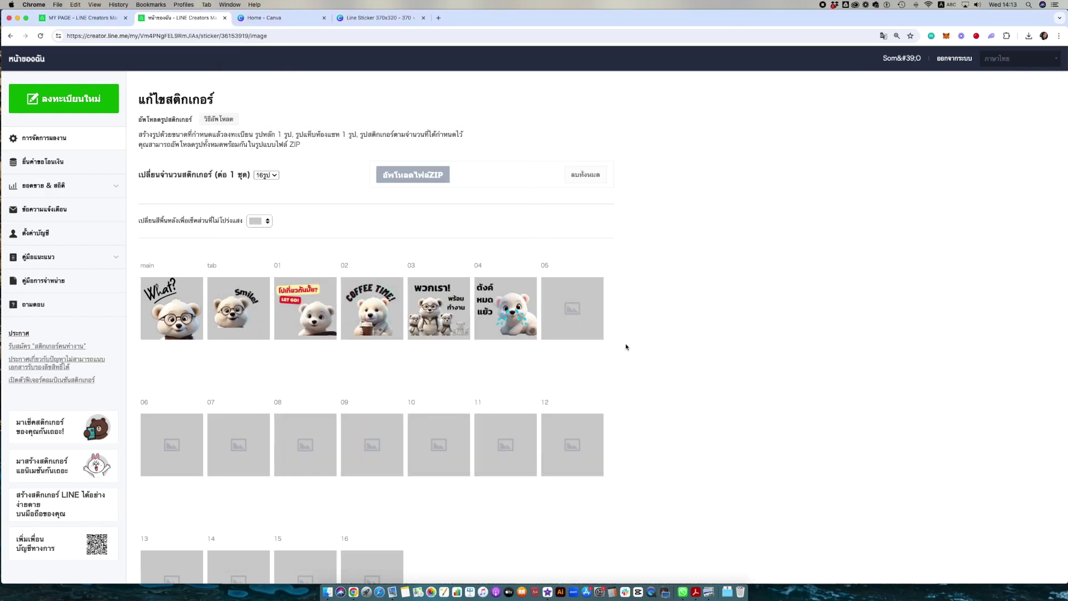
left_click(327, 592)
double_click(866, 279)
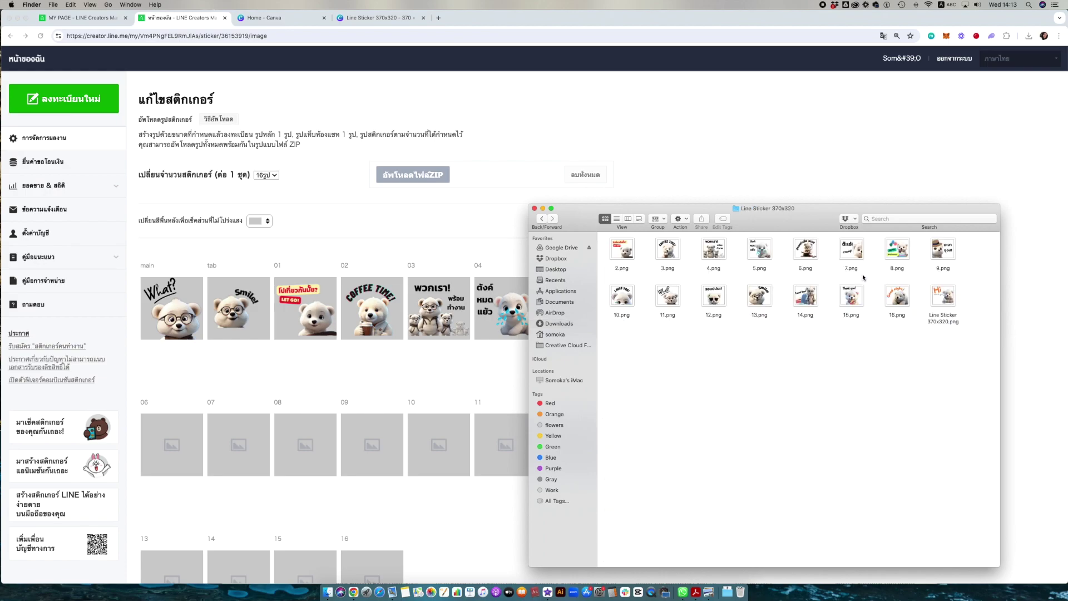
left_click_drag(529, 204, 632, 239)
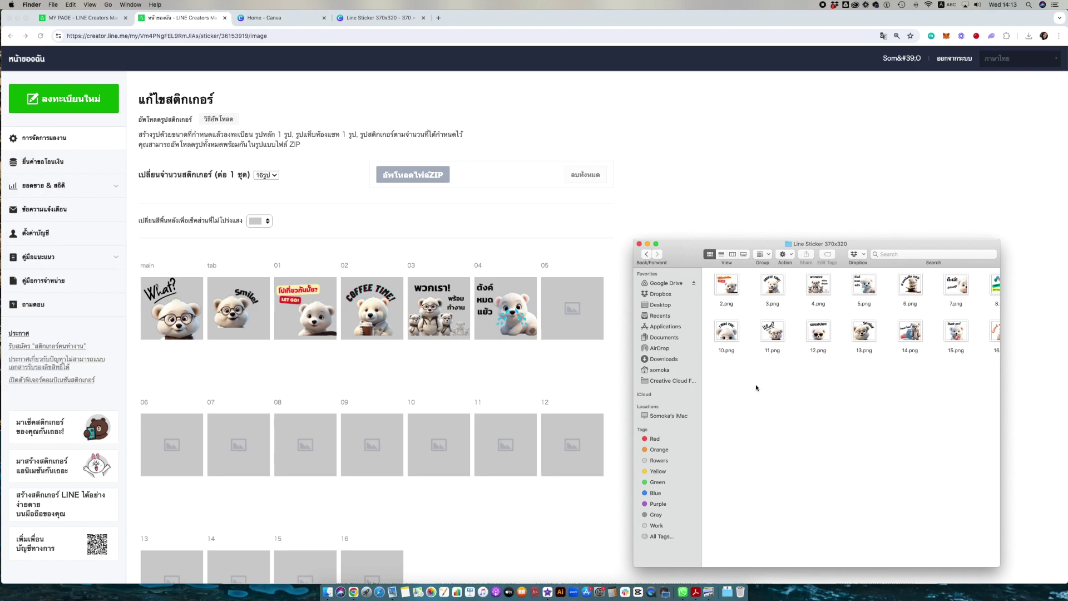
Step: Upload 6.png, 7.png, 8.png, 10.png and 11.png from the Line Sticker 370x320 folder into sticker slots 05 to 09
left_click(550, 309)
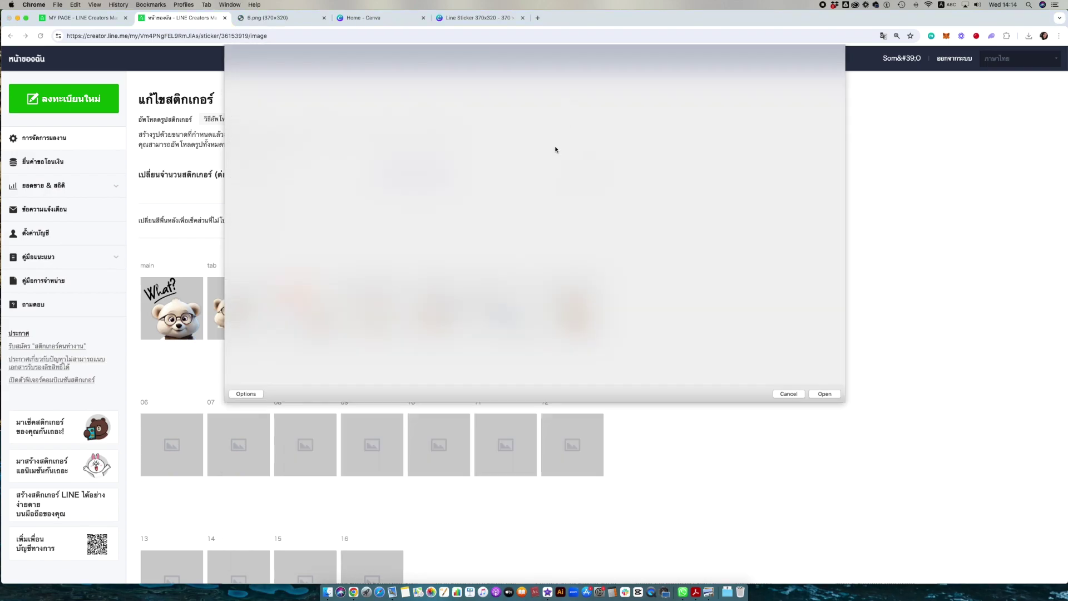
left_click(556, 284)
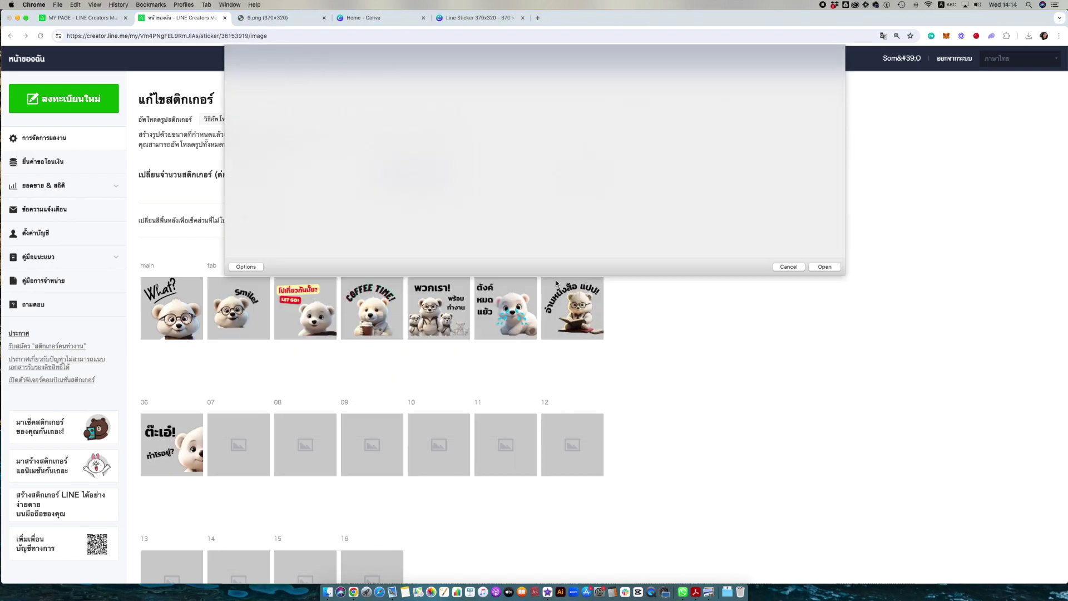
left_click(295, 486)
key("Right")
key("Return")
left_click(297, 488)
key("Return")
left_click(359, 487)
key("Return")
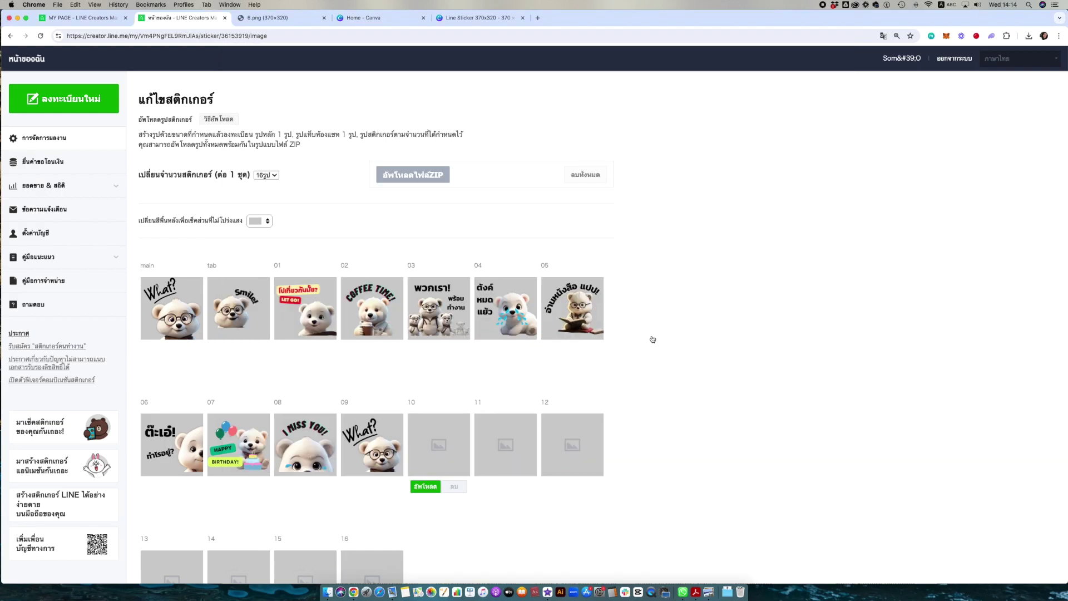
Step: Upload 12.png, 13.png and 14.png from the Line Sticker 370x320 folder into sticker slots 10, 11 and 12
left_click(426, 486)
key("Return")
scroll(445, 334, "down", 3)
left_click(491, 329)
left_click(332, 146)
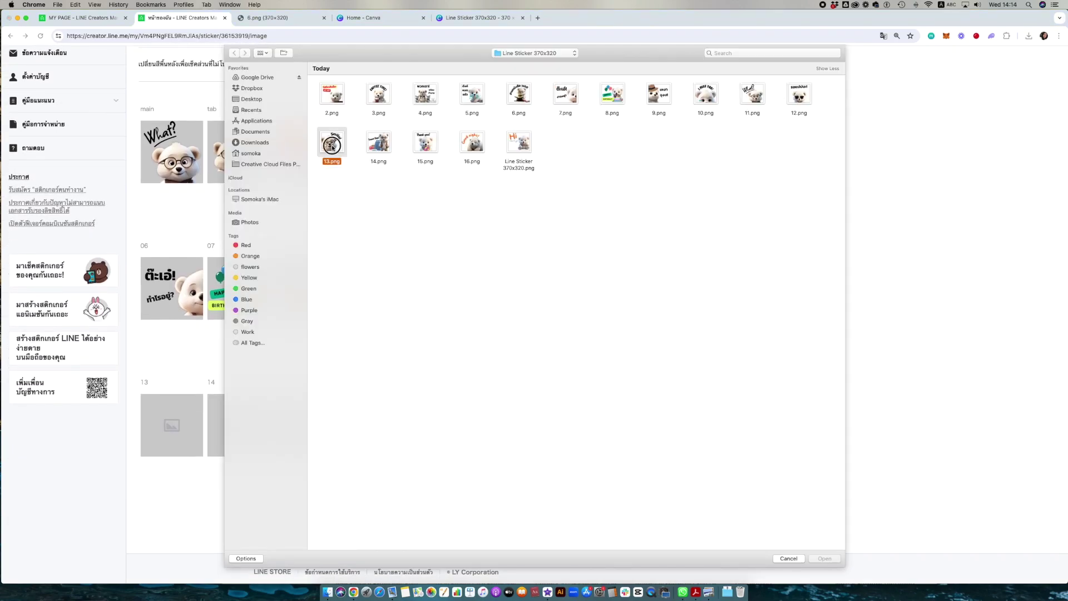
key("Return")
left_click(600, 323)
double_click(372, 149)
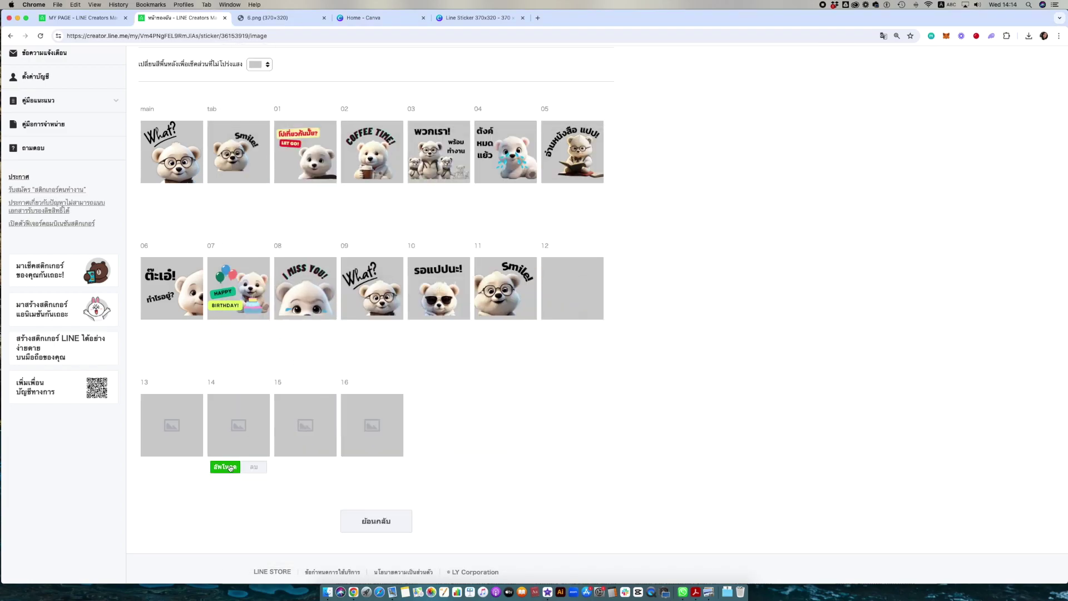
Step: Fill sticker slots 13 to 16 with 15.png, 16.png, "Line Sticker 370x320.png" and 9.png, and return to the submission's management page
left_click(157, 466)
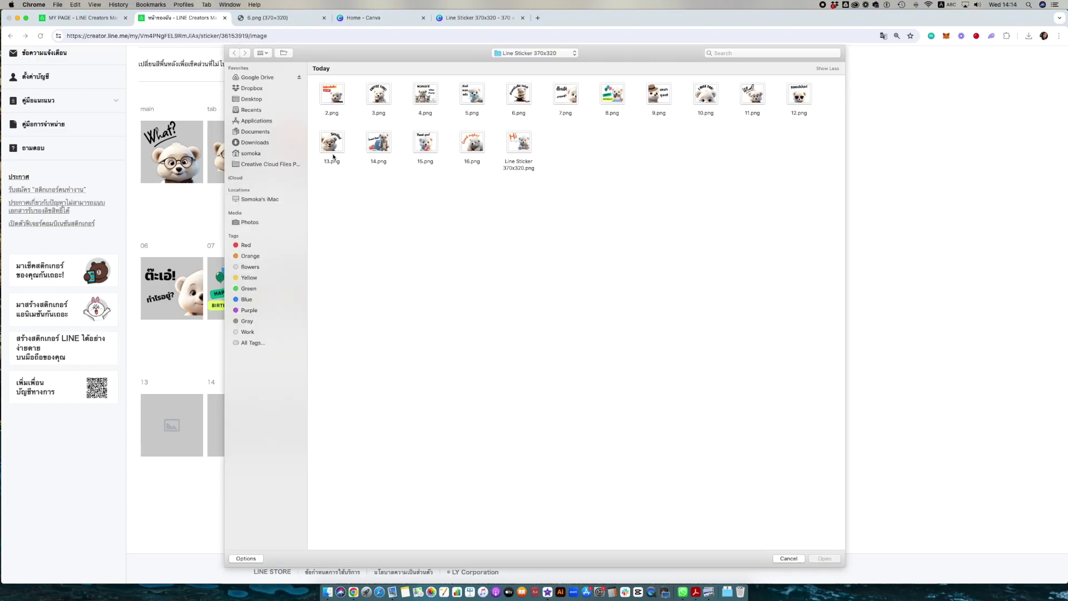
double_click(416, 149)
left_click(226, 468)
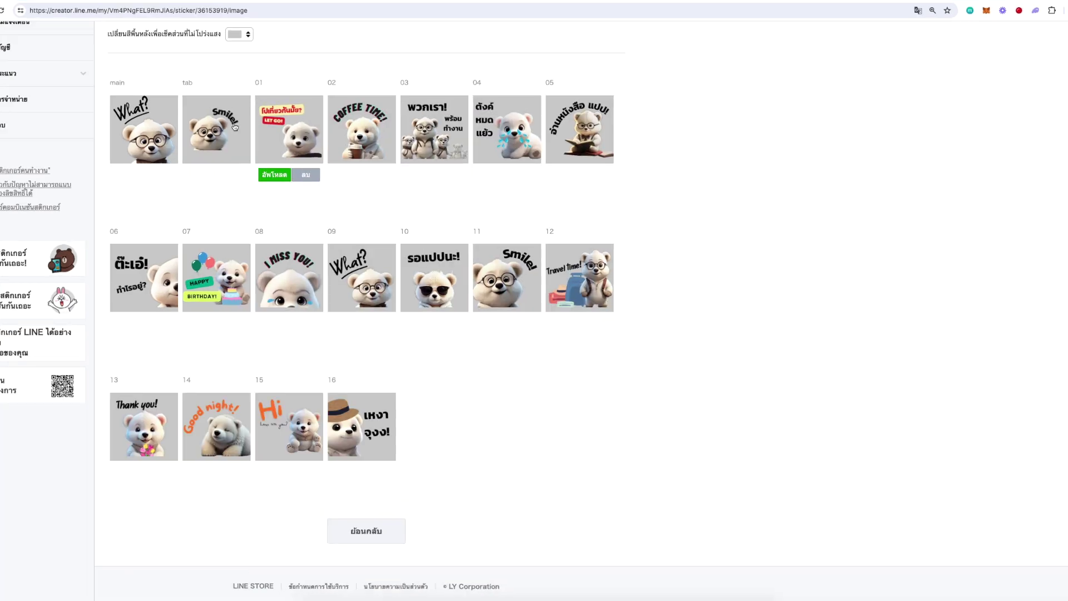
left_click(374, 538)
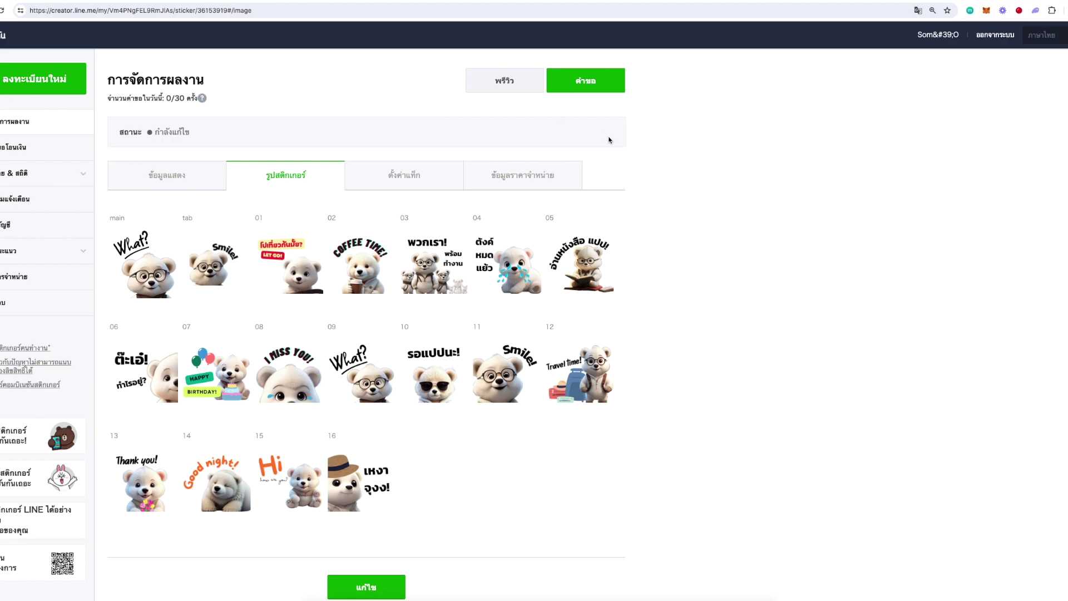
Step: Preview the completed sticker set and capture a screenshot of the preview card with its title and all stickers
left_click(497, 83)
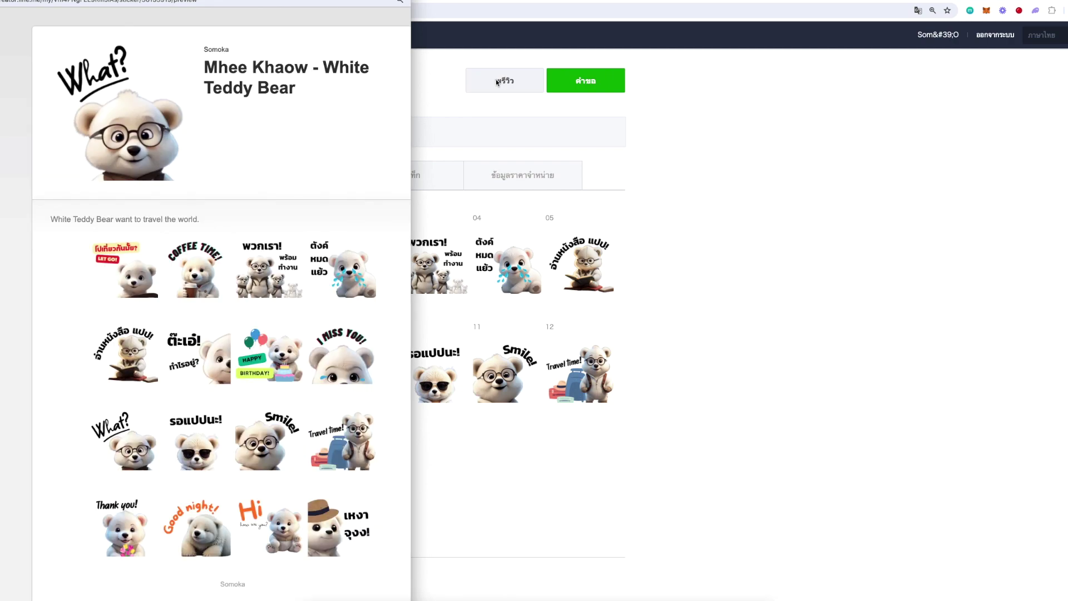
key("super+shift+4")
left_click_drag(33, 26, 409, 593)
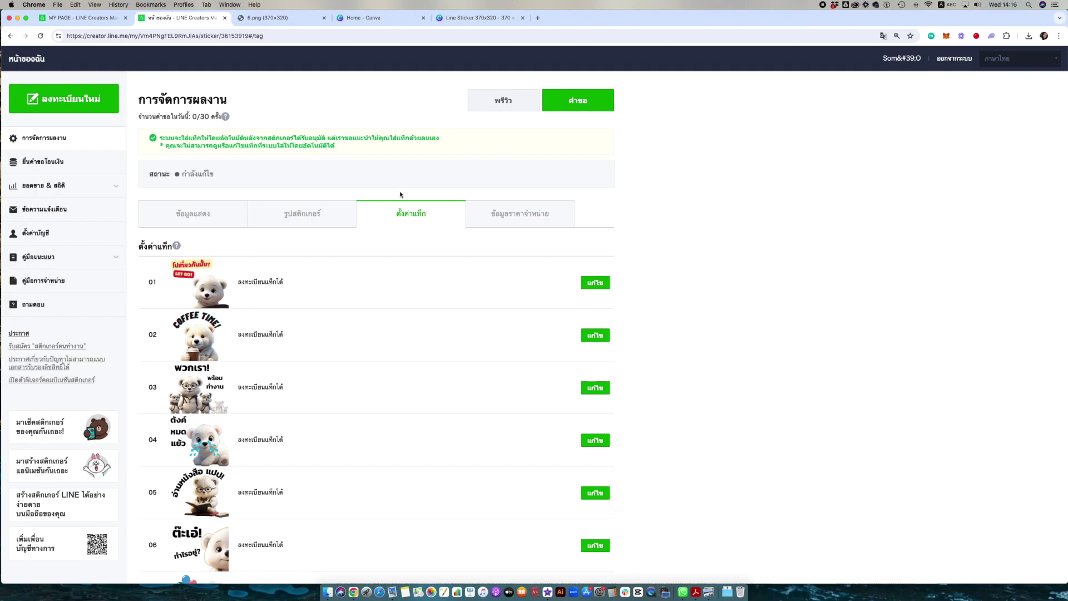
scroll(422, 223, "down", 3)
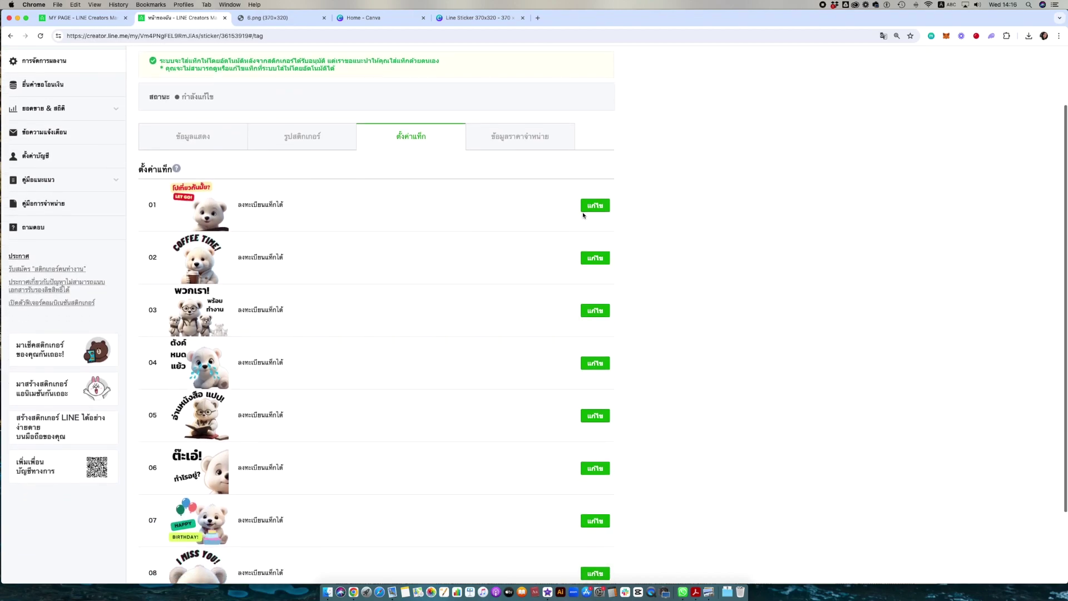
scroll(467, 253, "down", 8)
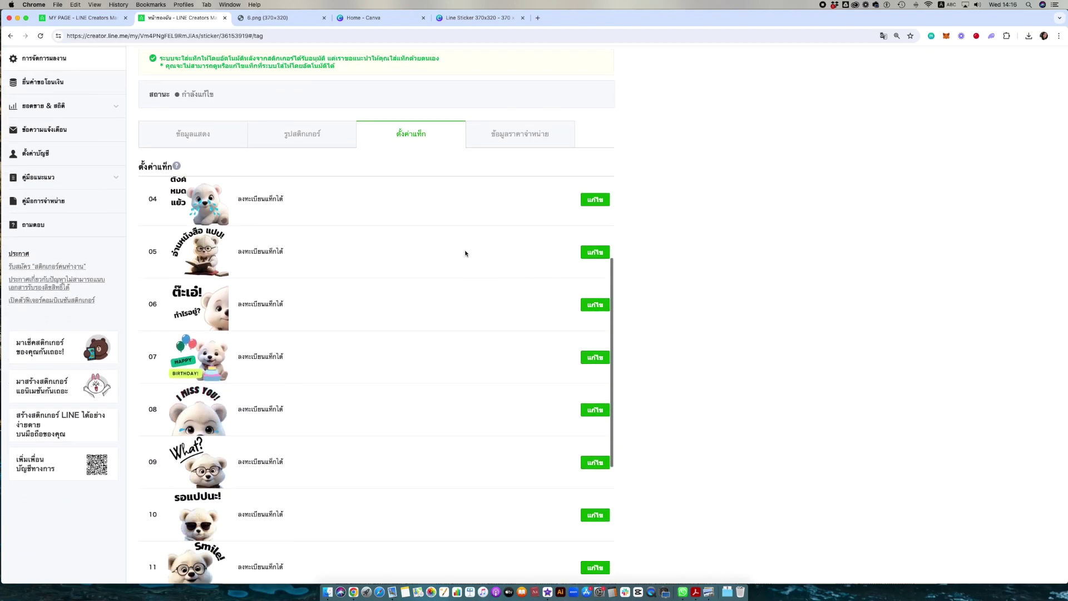
scroll(465, 253, "up", 8)
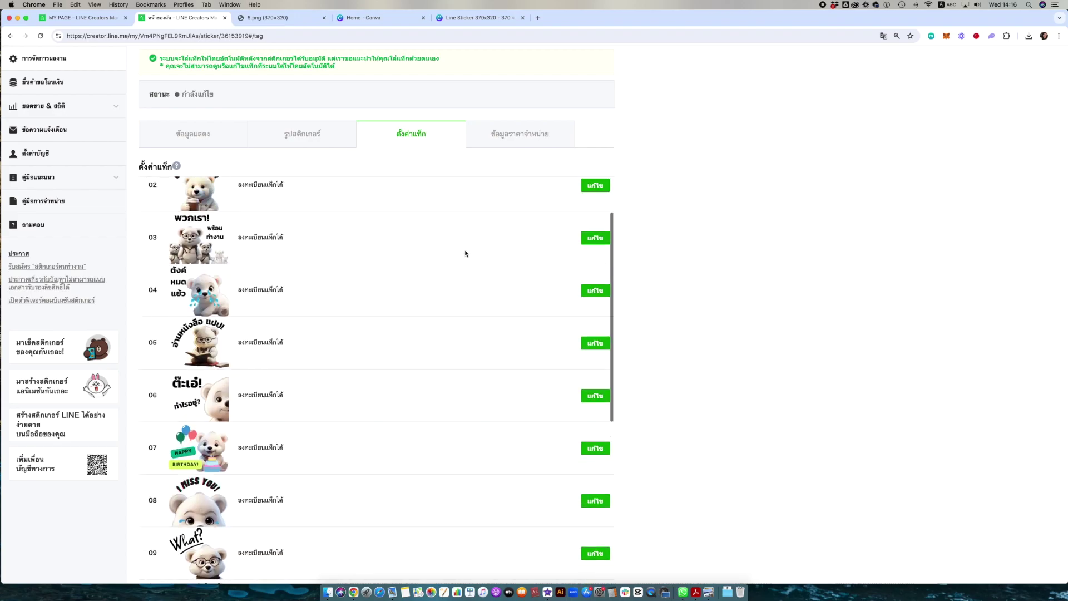
scroll(466, 253, "up", 3)
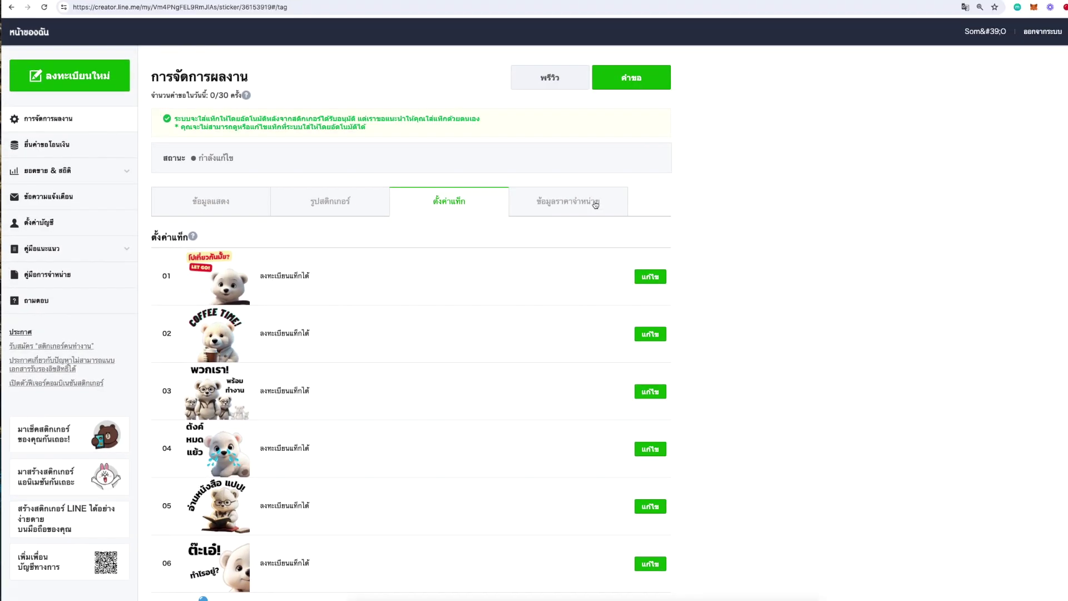
Step: In the submission's sales price information, keep the price option 31THB or more and save it
left_click(595, 205)
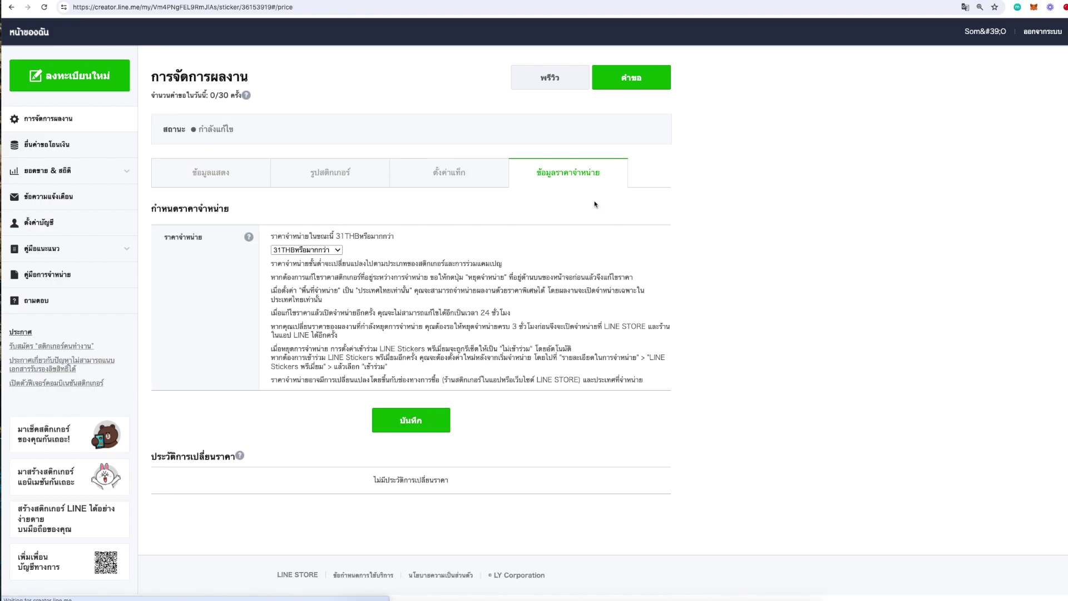
left_click(340, 251)
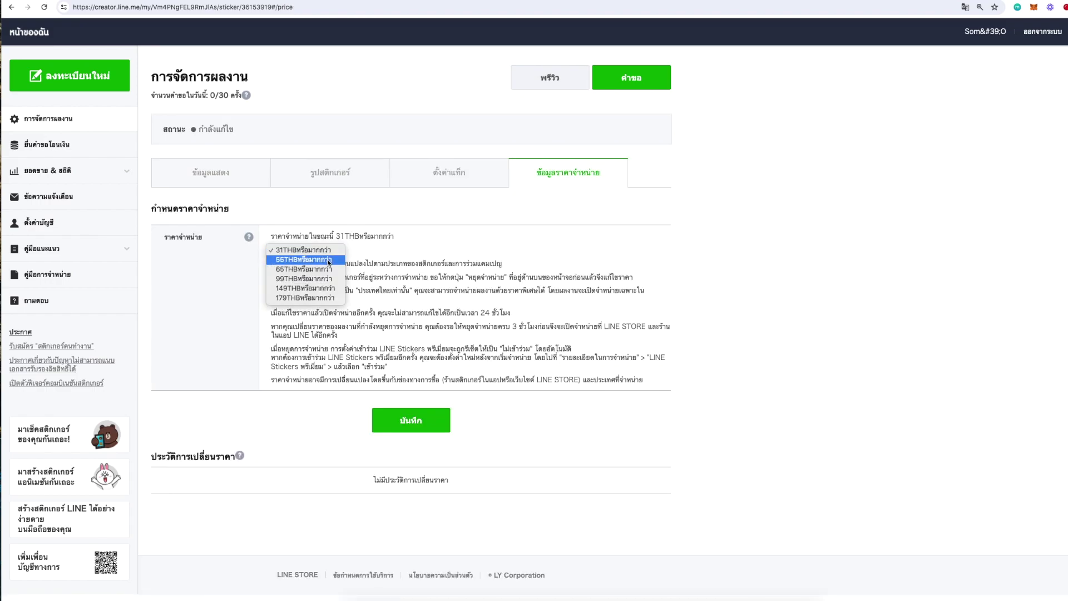
left_click(365, 254)
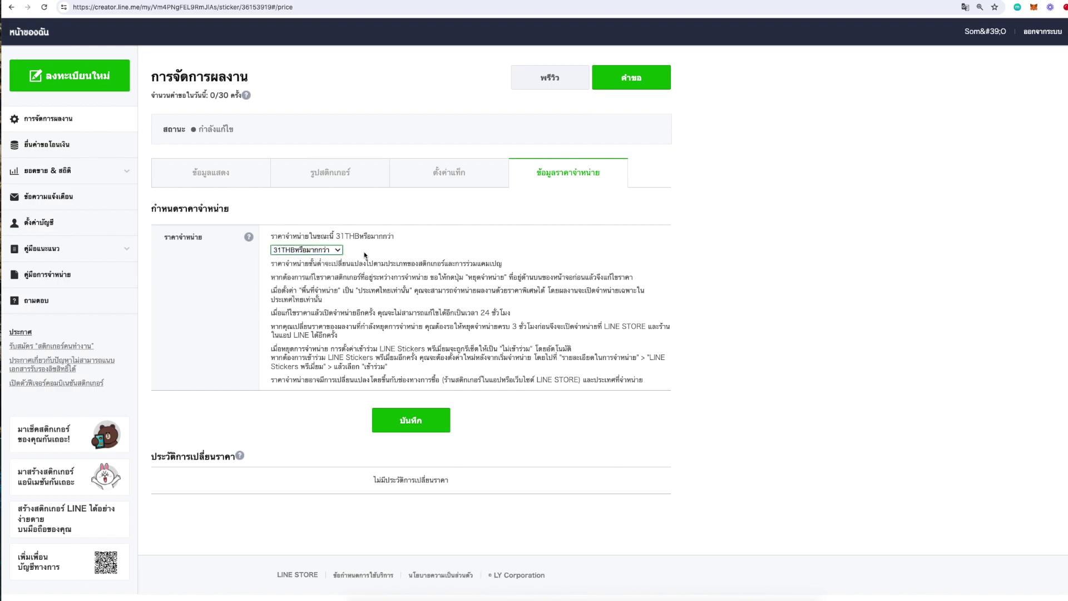
left_click(410, 422)
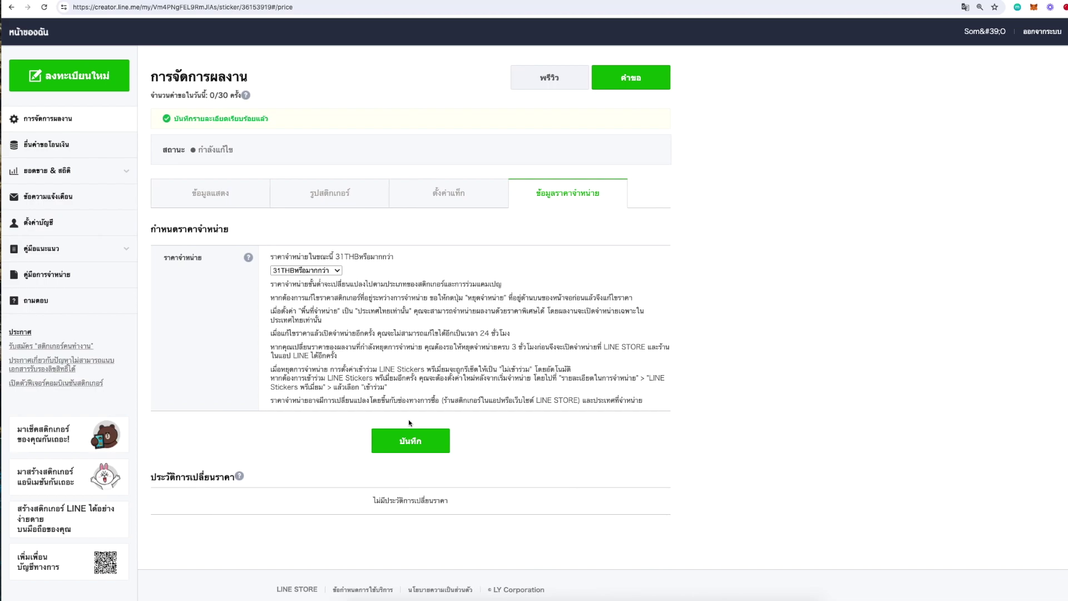
Step: Request review of the sticker set, agree to the consent details and confirm the submission
left_click(621, 81)
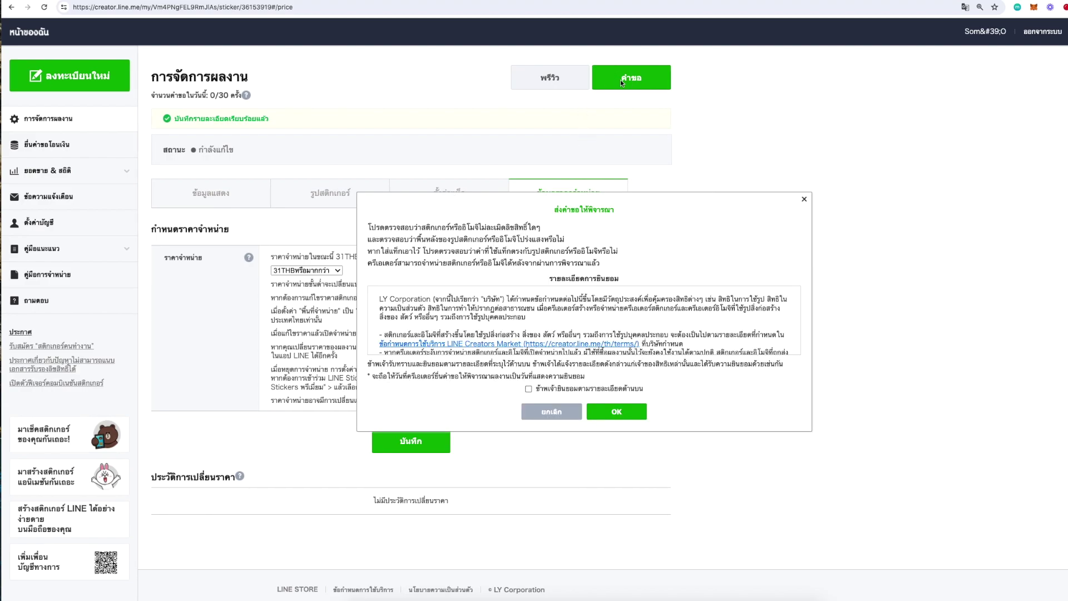
left_click(573, 390)
left_click(617, 414)
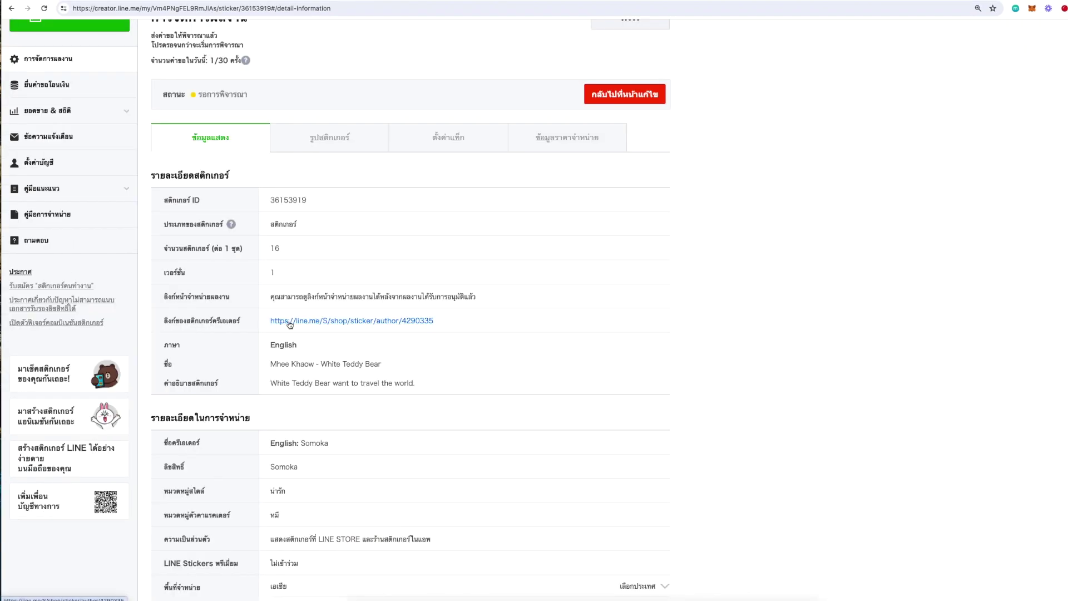
Step: Review the submitted set's display information, check its store preview once more and close the preview
scroll(343, 97, "down", 2)
scroll(343, 97, "up", 3)
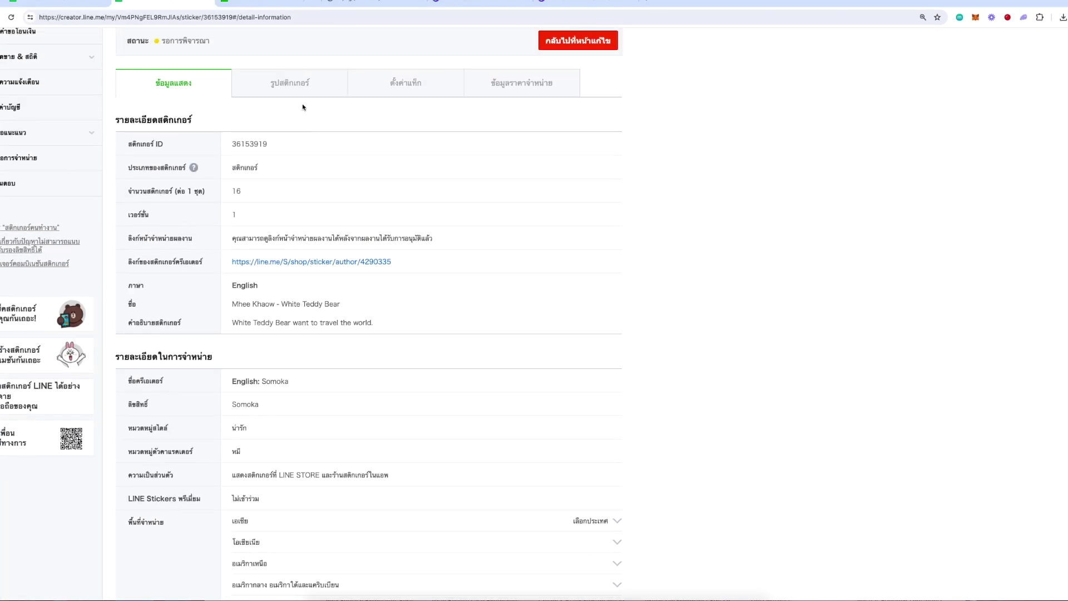
scroll(302, 107, "up", 2)
left_click(609, 89)
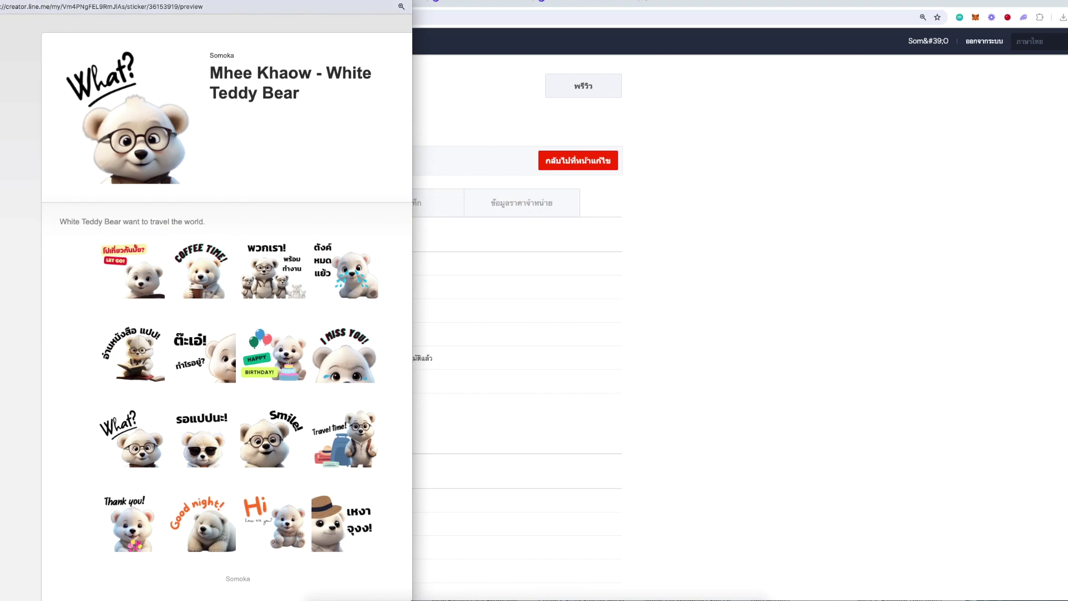
key("super+w")
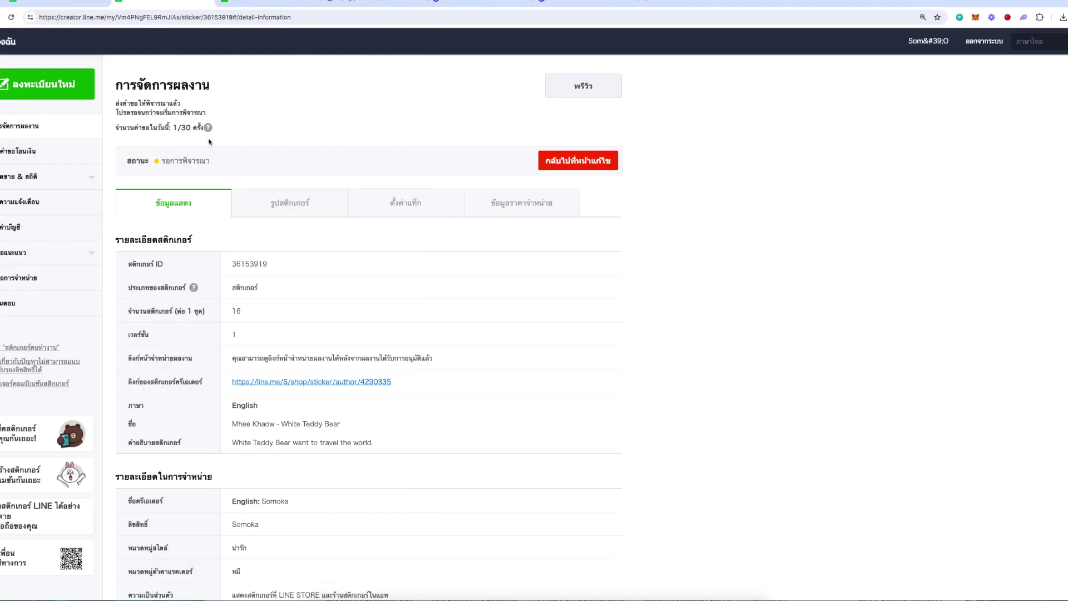